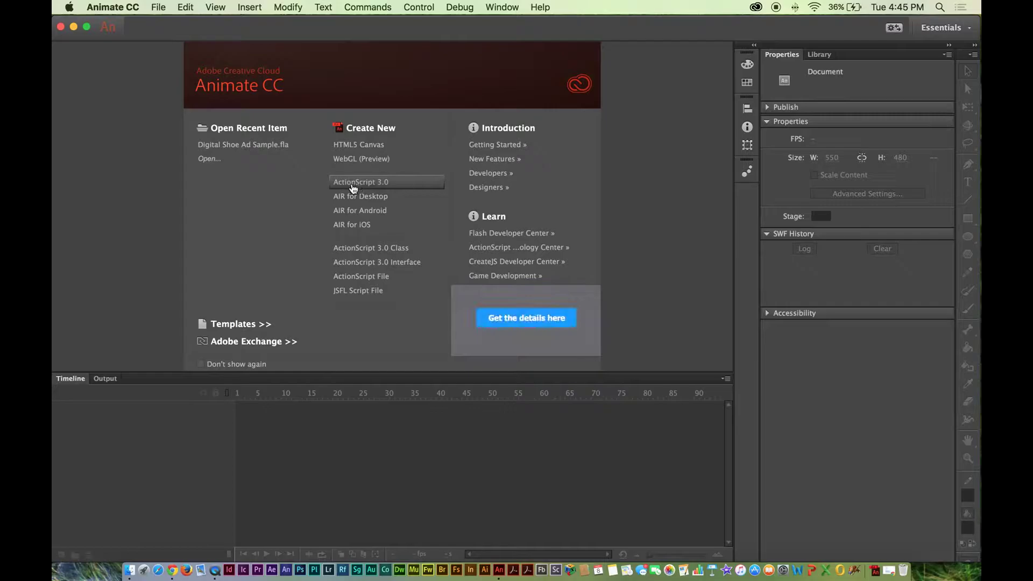
# Step: Create a new ActionScript 3.0 document and save it to the Desktop as ActionScript in Animate Document (*.fla) format
pyautogui.click(360, 183)
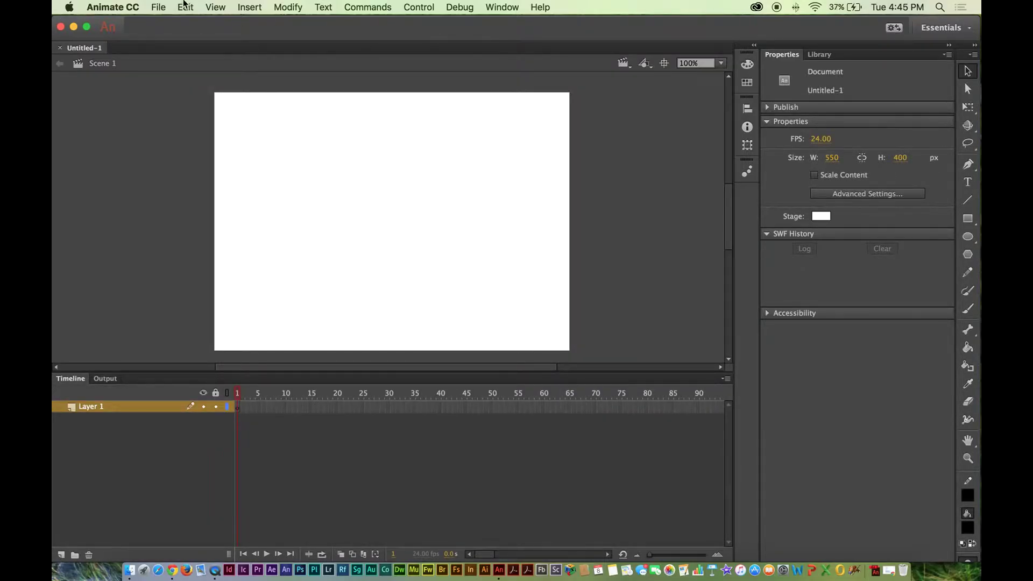
pyautogui.click(157, 7)
pyautogui.click(179, 116)
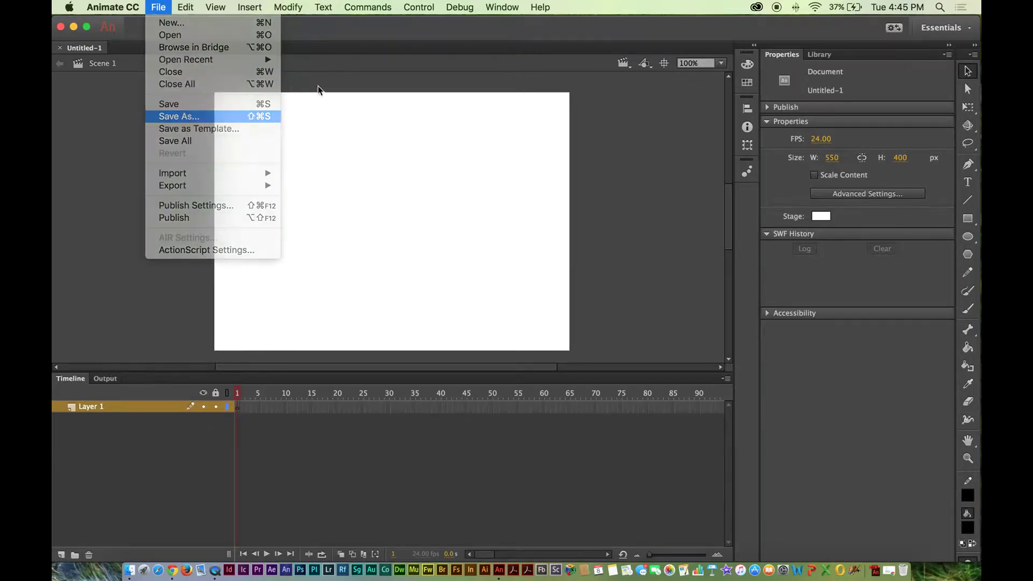
pyautogui.write('ActionScript')
pyautogui.press('super+a')
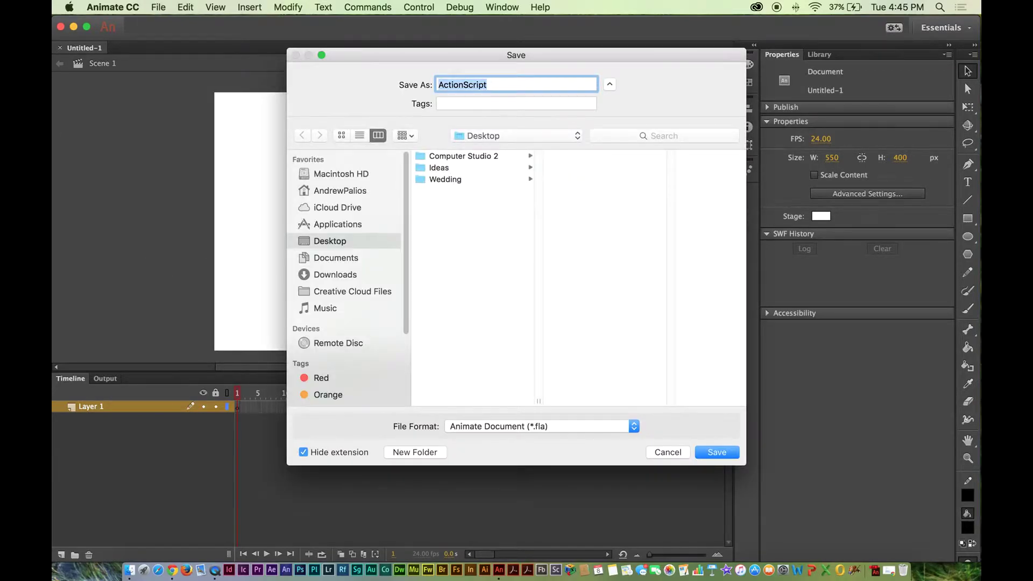
pyautogui.press('Return')
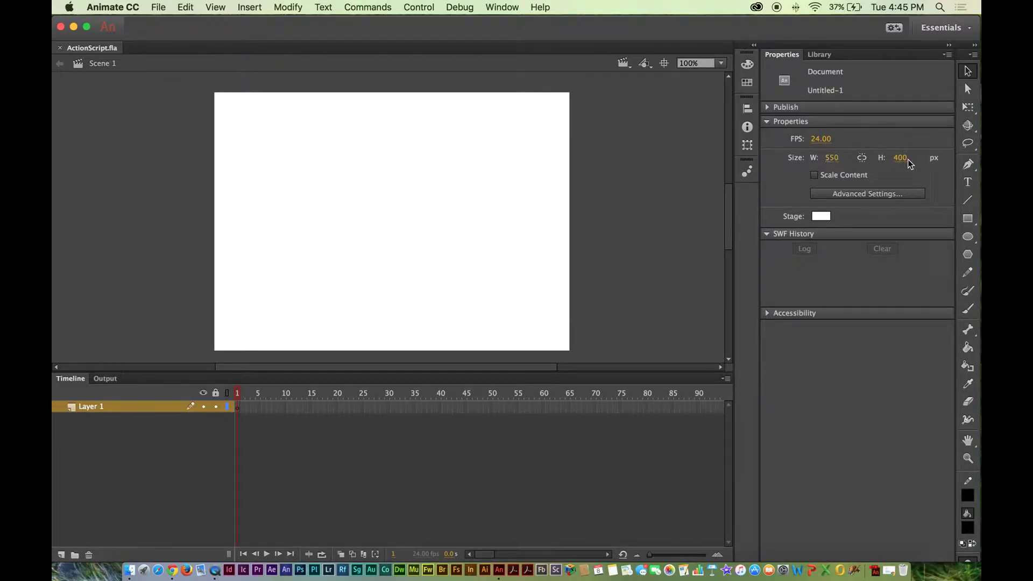
# Step: Set the stage size to 500 px wide by 500 px high
pyautogui.click(832, 158)
pyautogui.moveTo(831, 159); pyautogui.dragTo(856, 167)
pyautogui.moveTo(857, 166); pyautogui.dragTo(845, 167)
pyautogui.click(832, 159)
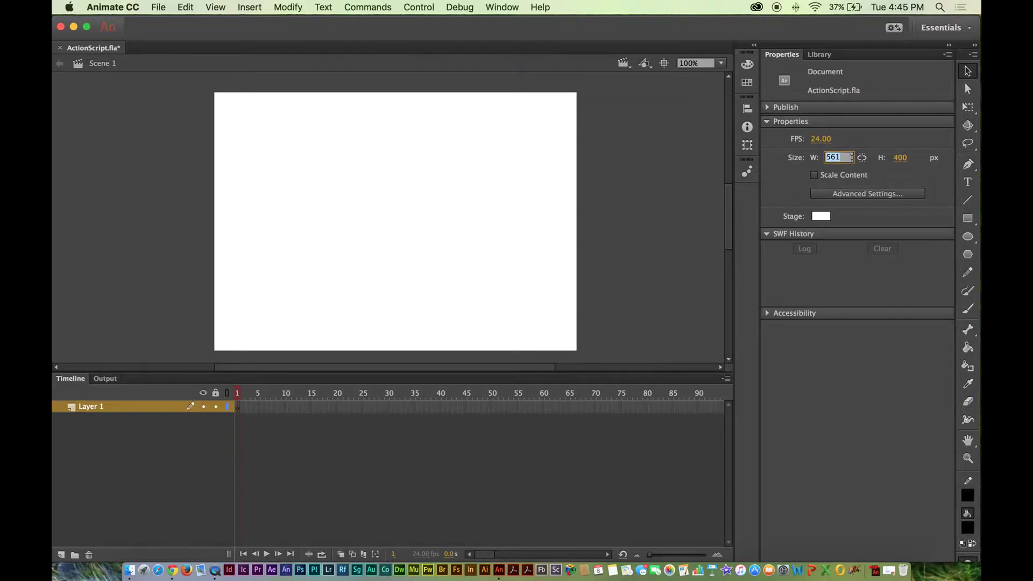
pyautogui.write('500')
pyautogui.click(899, 157)
pyautogui.write('500')
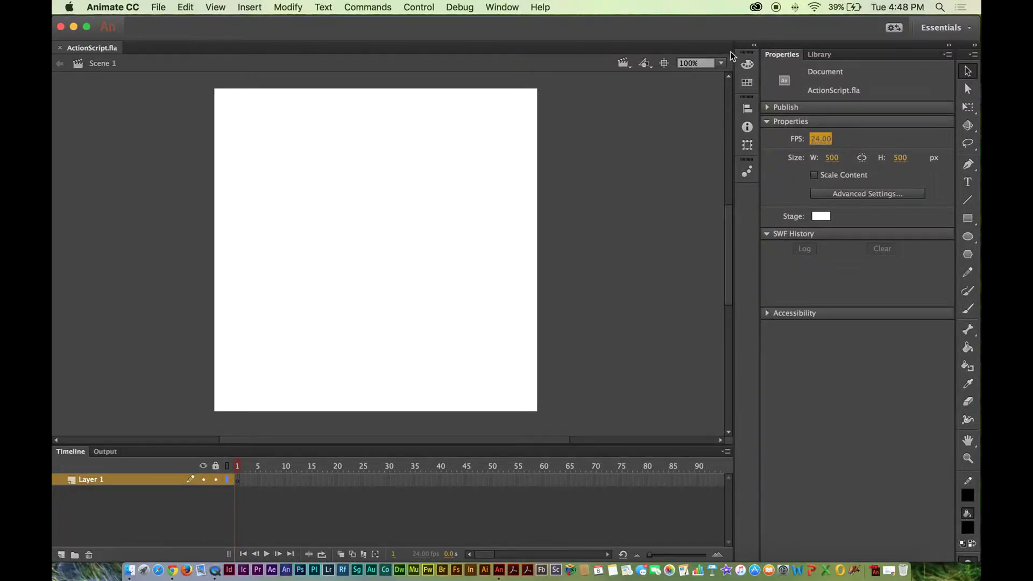
# Step: Look over the rectangle, oval and PolyStar shape tools and activate the Oval tool
pyautogui.click(969, 221)
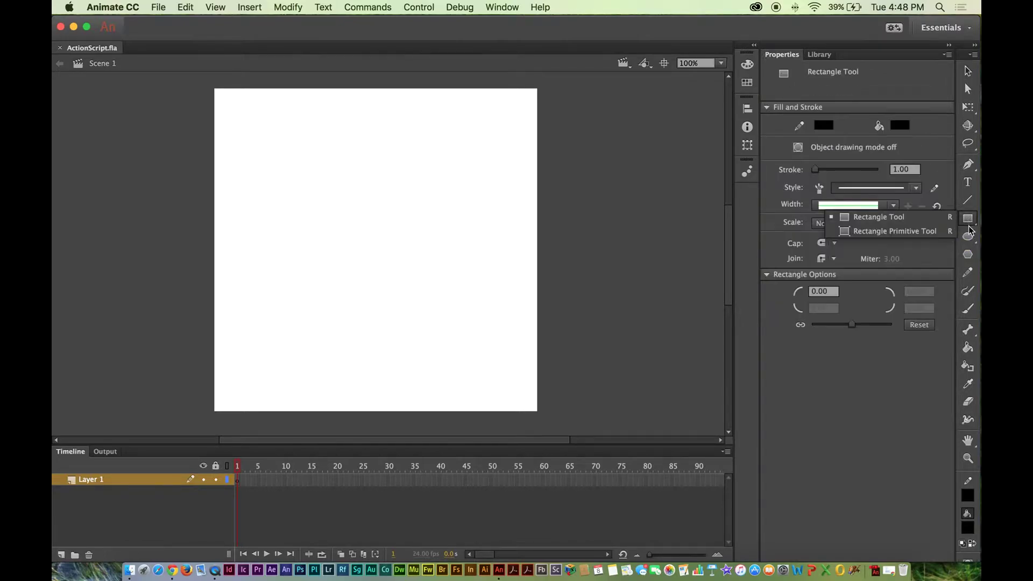
pyautogui.click(968, 237)
pyautogui.click(968, 254)
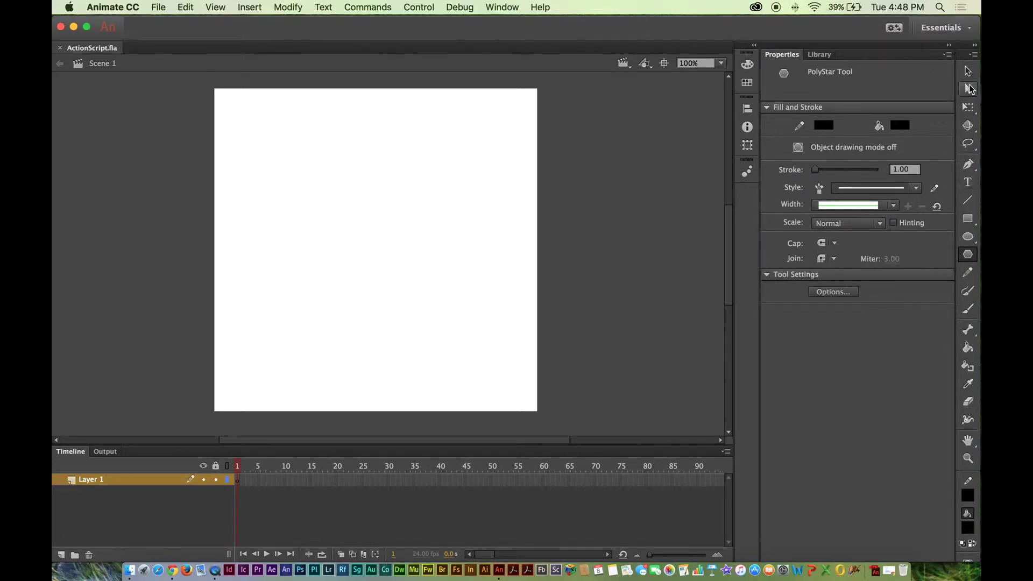
pyautogui.press('o')
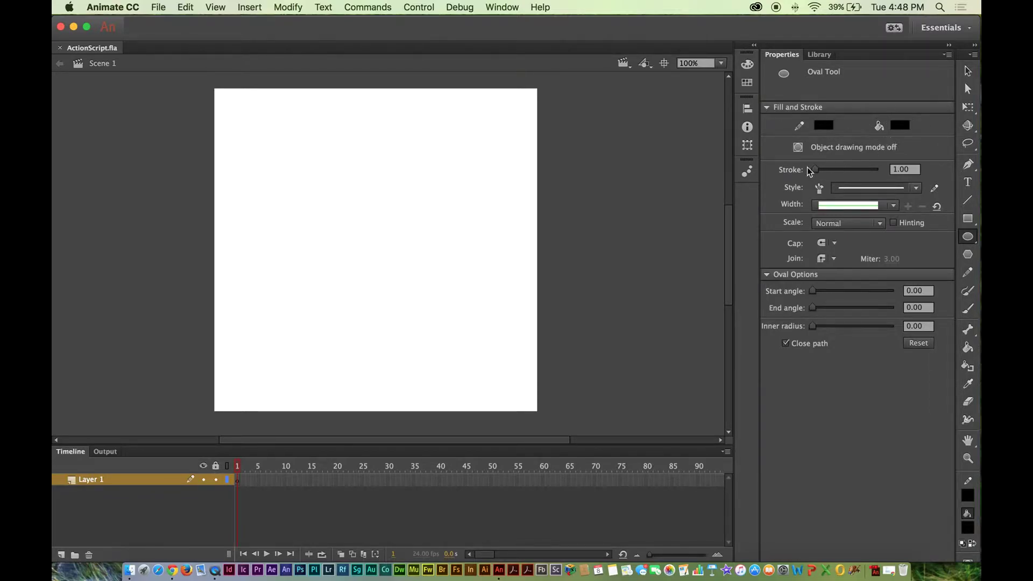
# Step: Try a stroke size of 22.20 for the Oval tool and look through its stroke style and cap options
pyautogui.moveTo(815, 170)
pyautogui.mouseDown()
pyautogui.moveTo(841, 171)
pyautogui.moveTo(822, 173)
pyautogui.mouseUp()
pyautogui.click(915, 189)
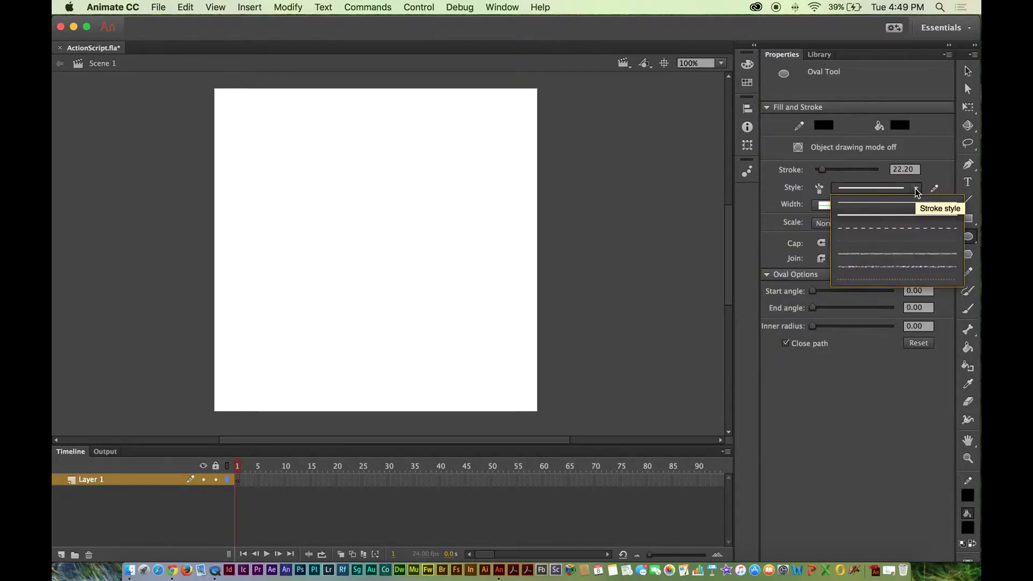
pyautogui.click(917, 189)
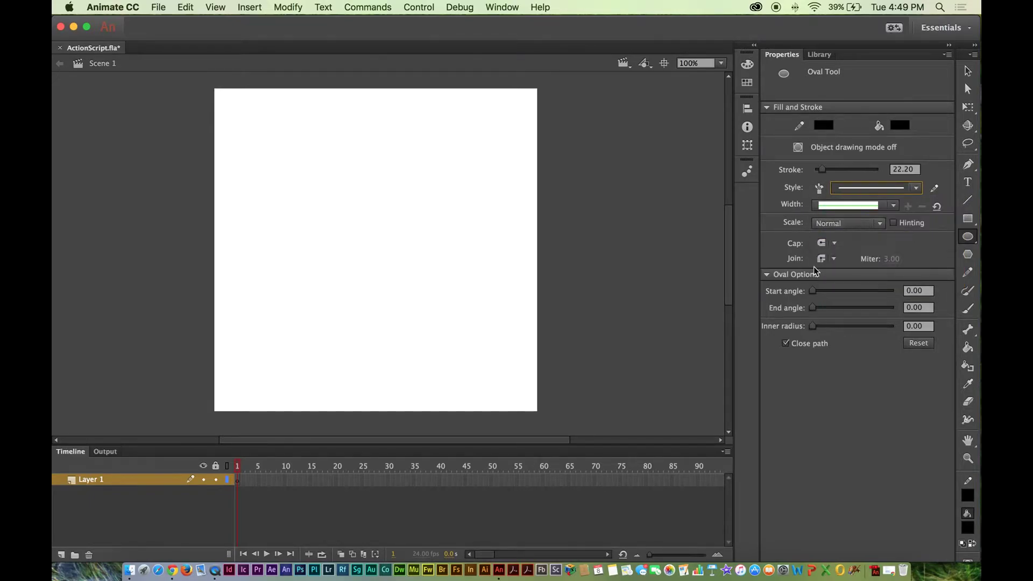
pyautogui.click(833, 244)
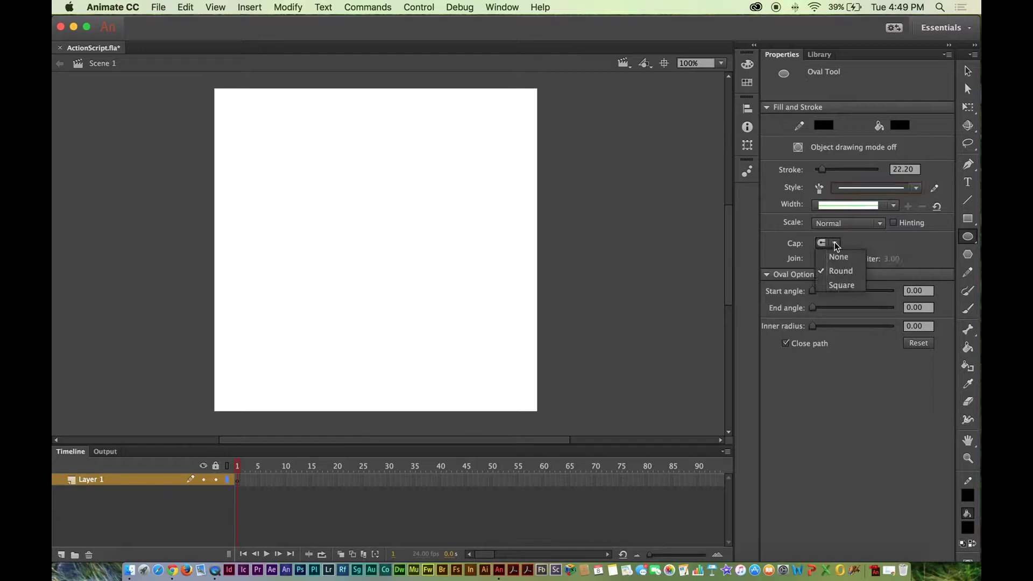
pyautogui.click(864, 247)
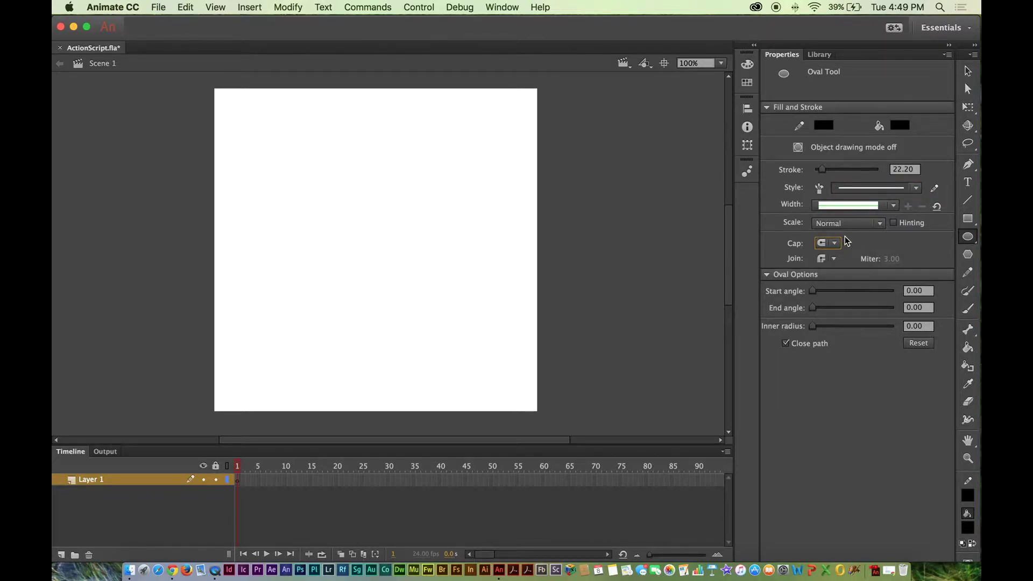
# Step: Set the Oval tool's fill colour to turquoise and its stroke colour to black
pyautogui.click(885, 127)
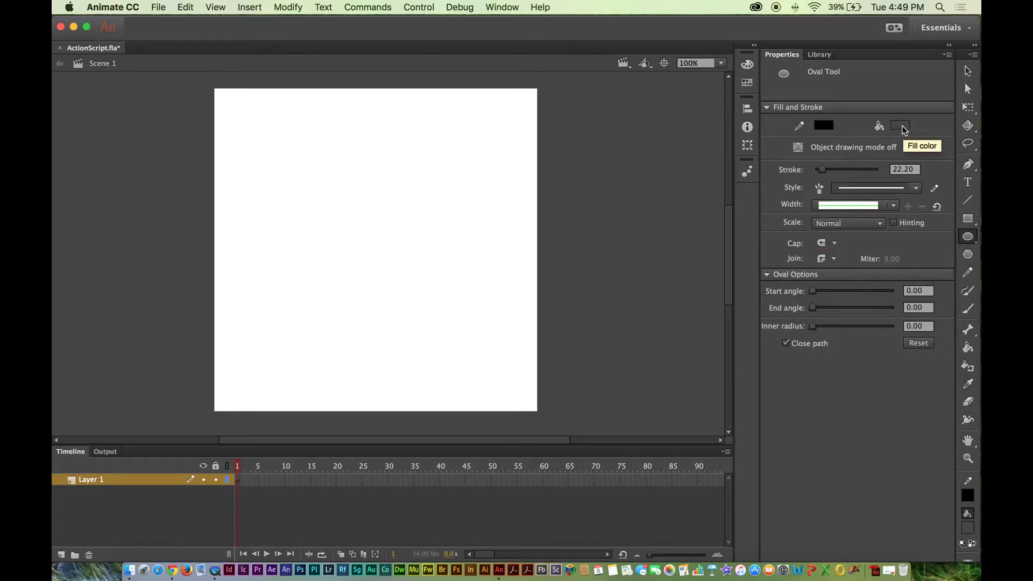
pyautogui.click(903, 129)
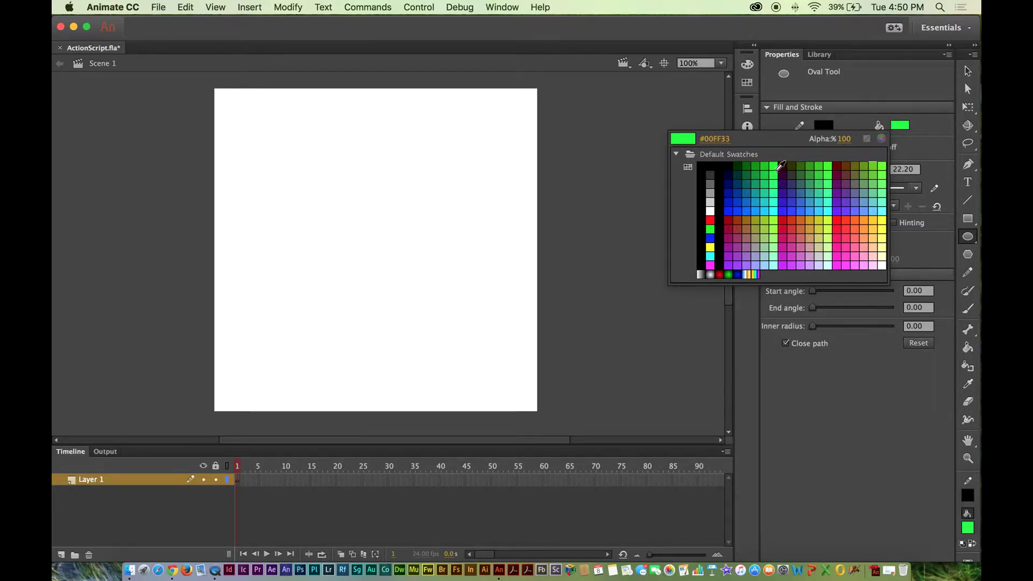
pyautogui.click(775, 202)
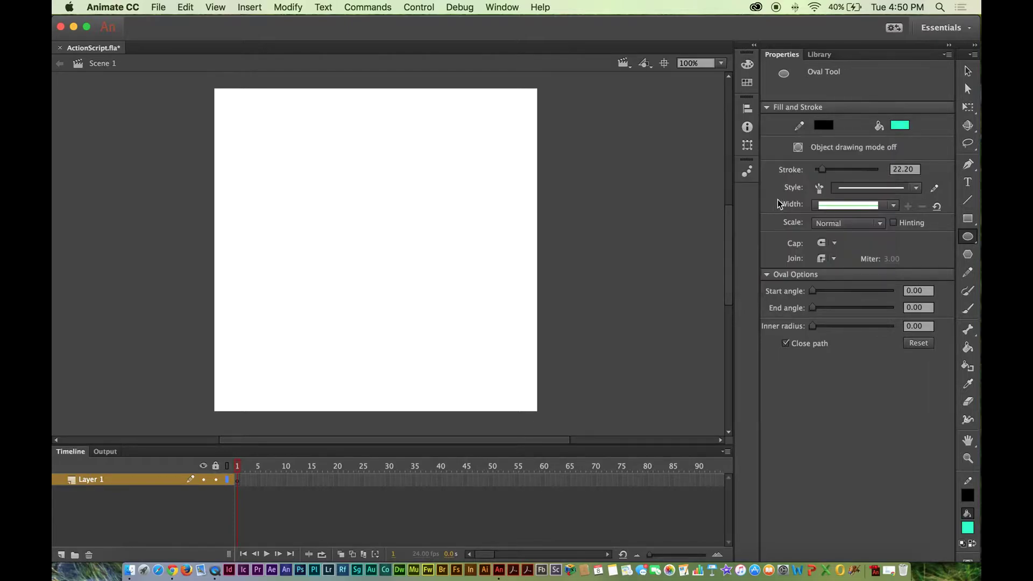
pyautogui.click(824, 125)
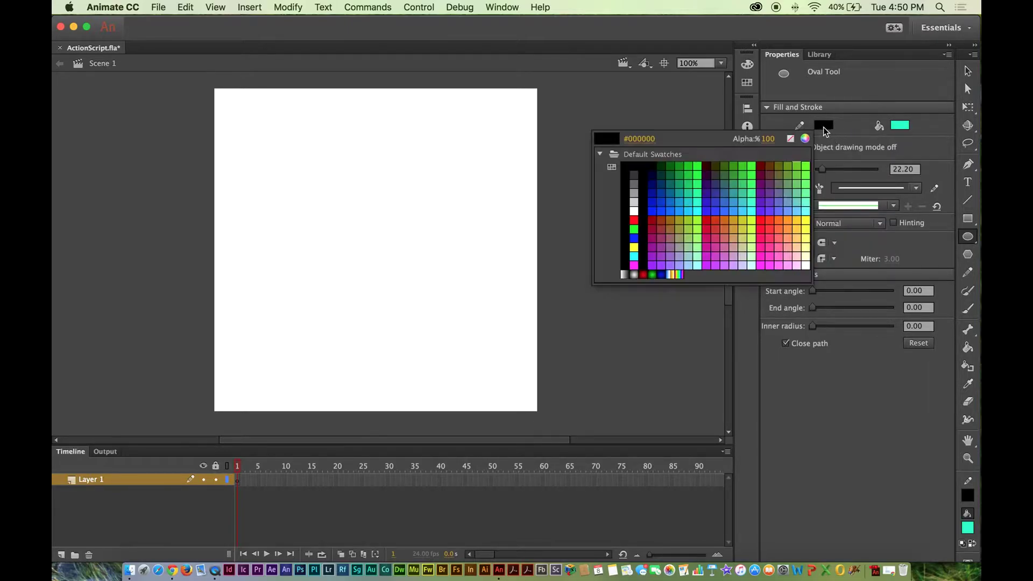
pyautogui.click(643, 176)
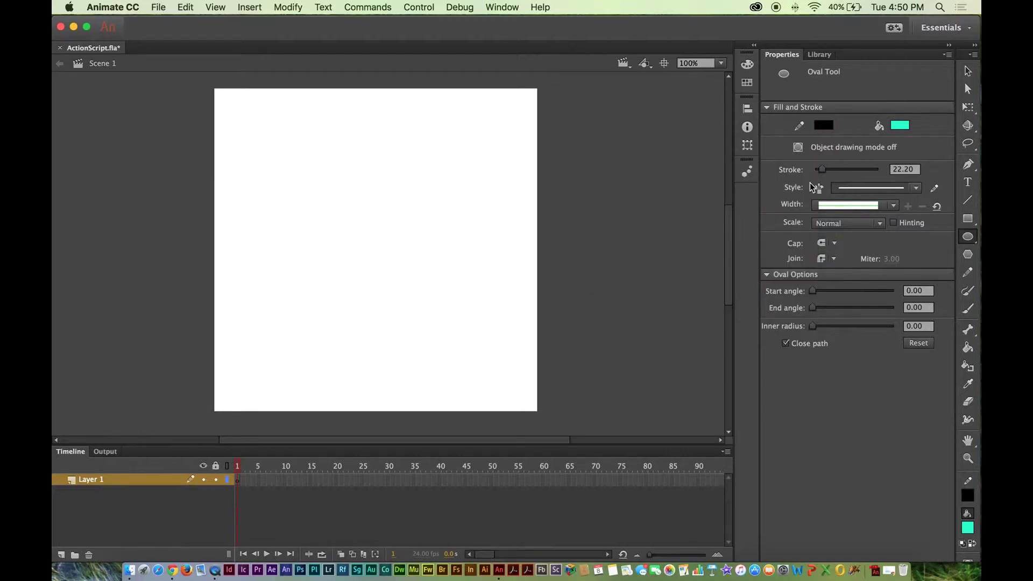
# Step: Set the stroke size to 5 and draw a circle about 192 px in diameter near the middle of the stage
pyautogui.moveTo(822, 170); pyautogui.dragTo(817, 170)
pyautogui.click(906, 169)
pyautogui.write('5')
pyautogui.moveTo(317, 205)
pyautogui.mouseDown()
pyautogui.moveTo(452, 316)
pyautogui.moveTo(369, 254)
pyautogui.moveTo(450, 230)
pyautogui.moveTo(378, 266)
pyautogui.moveTo(454, 226)
pyautogui.moveTo(466, 240)
pyautogui.moveTo(423, 226)
pyautogui.moveTo(422, 249)
pyautogui.moveTo(438, 263)
pyautogui.moveTo(406, 255)
pyautogui.moveTo(429, 270)
pyautogui.moveTo(506, 398)
pyautogui.moveTo(489, 316)
pyautogui.moveTo(496, 331)
pyautogui.moveTo(434, 300)
pyautogui.moveTo(468, 240)
pyautogui.moveTo(355, 302)
pyautogui.moveTo(448, 335)
pyautogui.moveTo(461, 369)
pyautogui.moveTo(493, 323)
pyautogui.moveTo(410, 295)
pyautogui.moveTo(457, 216)
pyautogui.moveTo(424, 274)
pyautogui.moveTo(461, 296)
pyautogui.moveTo(408, 293)
pyautogui.moveTo(442, 309)
pyautogui.mouseUp()
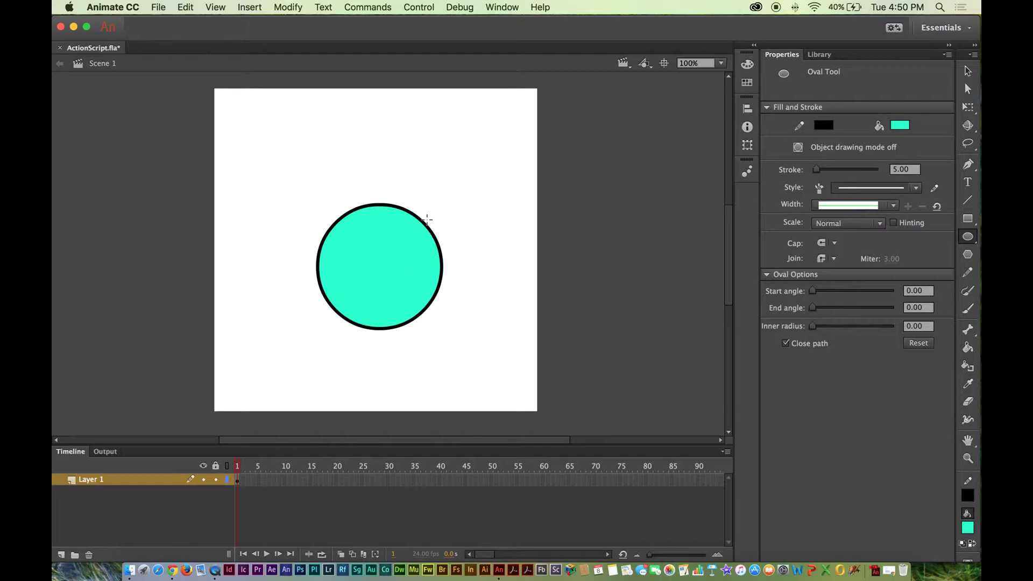
# Step: Select only the circle's turquoise fill with the Selection tool and delete it
pyautogui.click(968, 71)
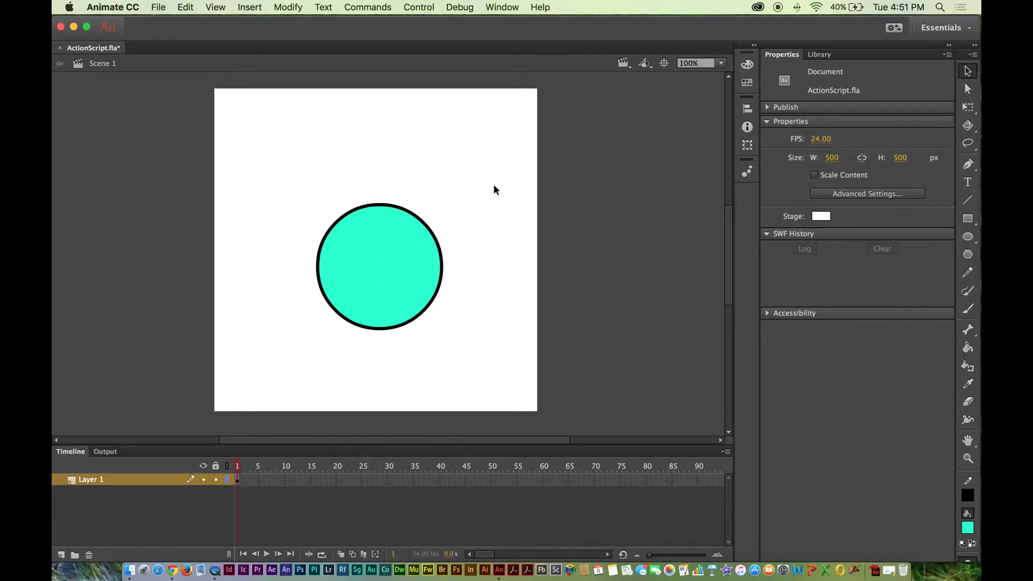
pyautogui.click(355, 237)
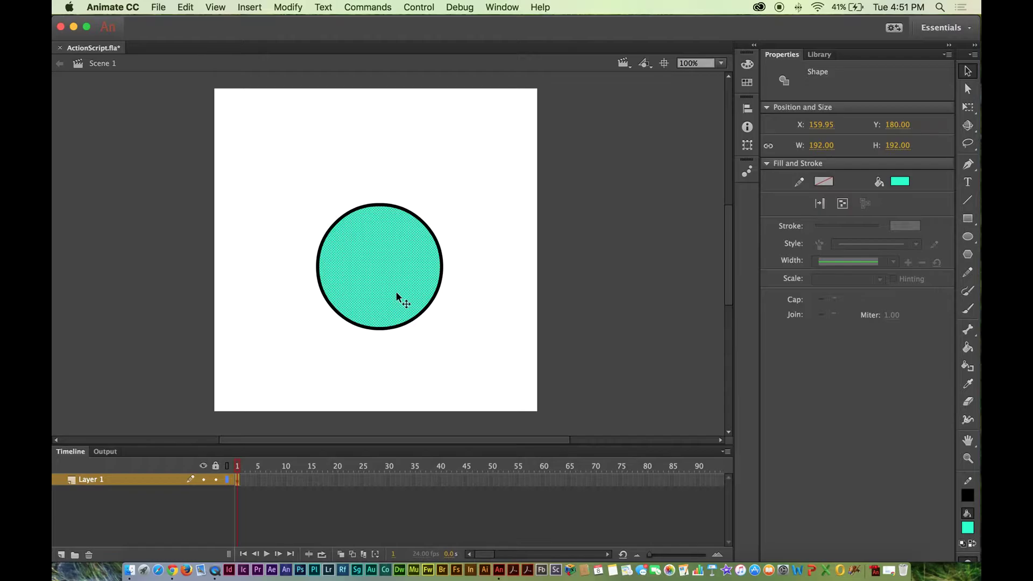
pyautogui.press('Delete')
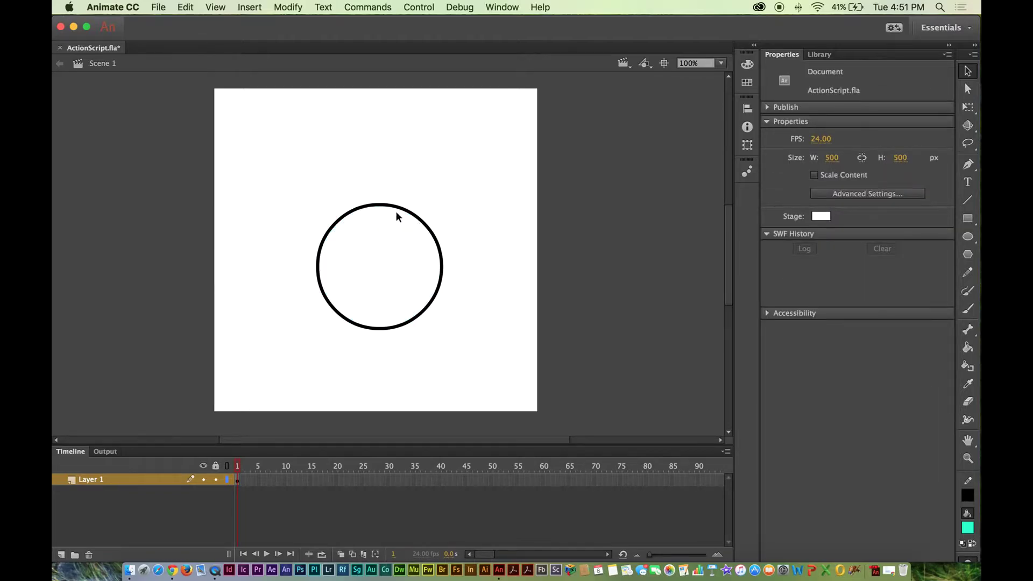
# Step: Delete the upper-right part of the circle's outline, and undo both the outline and fill deletions
pyautogui.moveTo(494, 169); pyautogui.dragTo(389, 279)
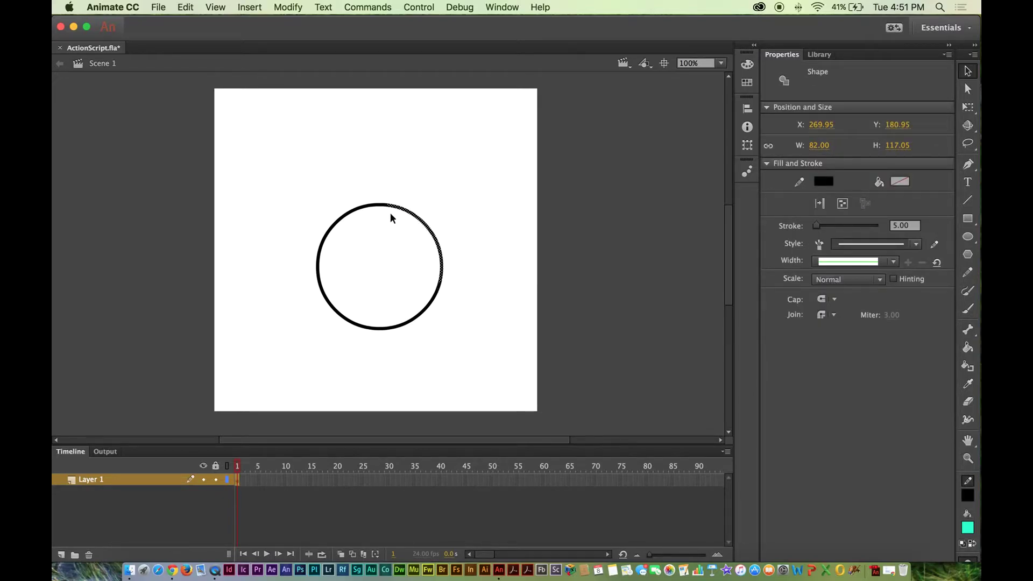
pyautogui.press('Delete')
pyautogui.hotkey('ctrl', 'z')
pyautogui.click(481, 176)
pyautogui.hotkey('ctrl', 'z')
pyautogui.click(430, 181)
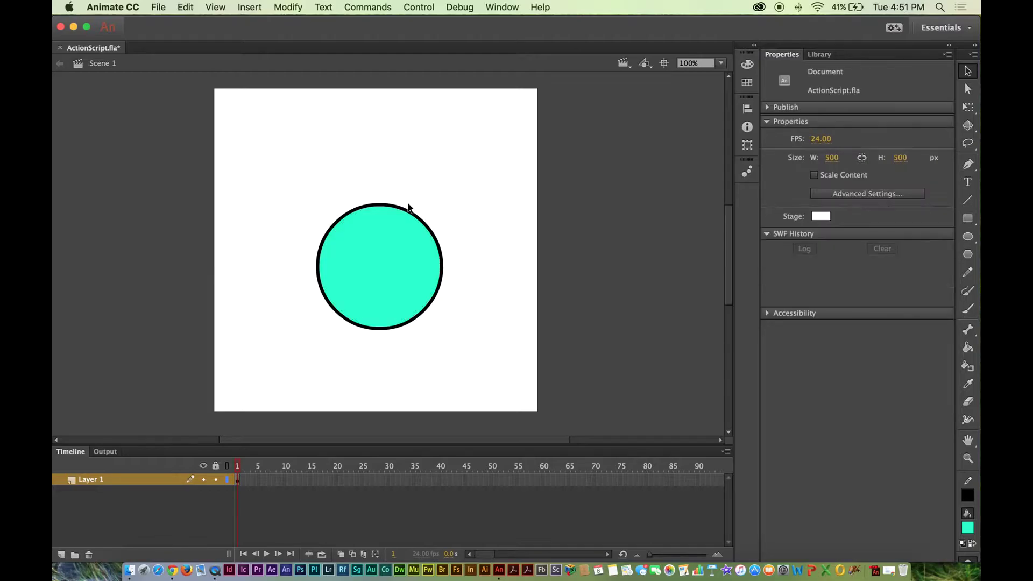
# Step: Delete the circle's whole black outline, and undo that deletion
pyautogui.click(402, 209)
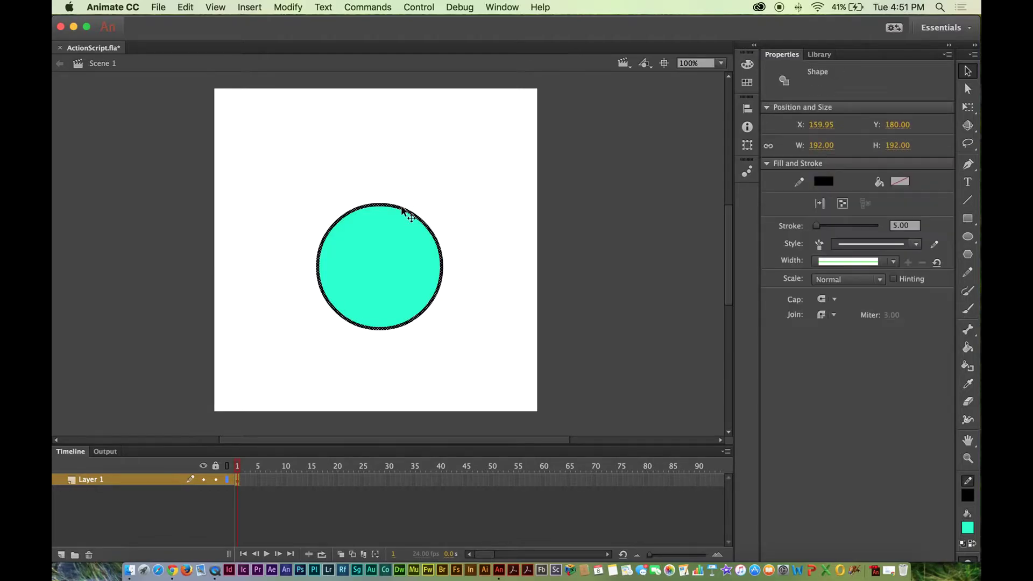
pyautogui.press('Delete')
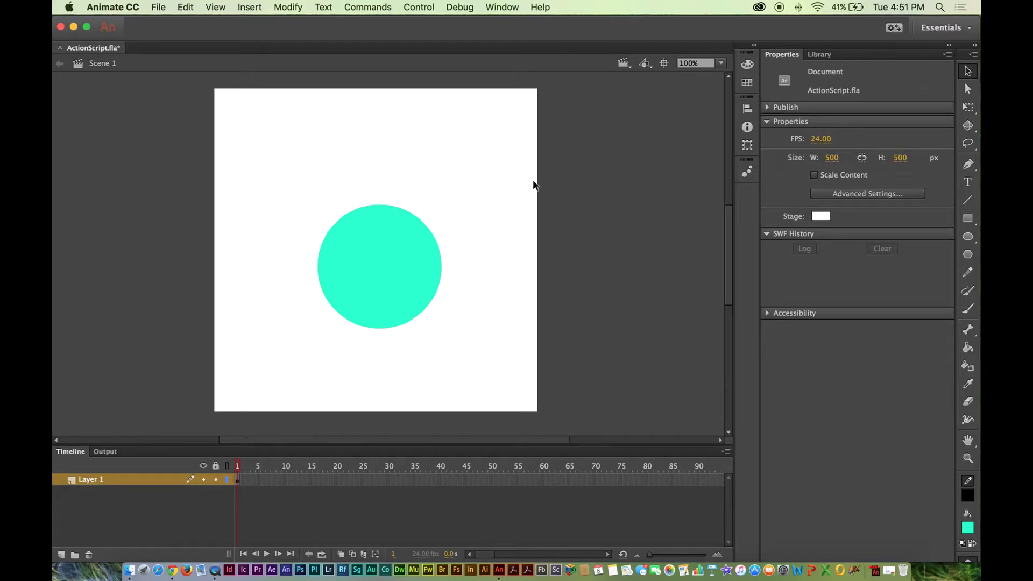
pyautogui.press('super+z')
pyautogui.click(483, 179)
# Step: Select the circle's fill and outline together and move them toward the stage's upper left, to about X 37, Y 105
pyautogui.moveTo(503, 170); pyautogui.dragTo(273, 377)
pyautogui.moveTo(383, 286); pyautogui.dragTo(316, 230)
pyautogui.click(425, 194)
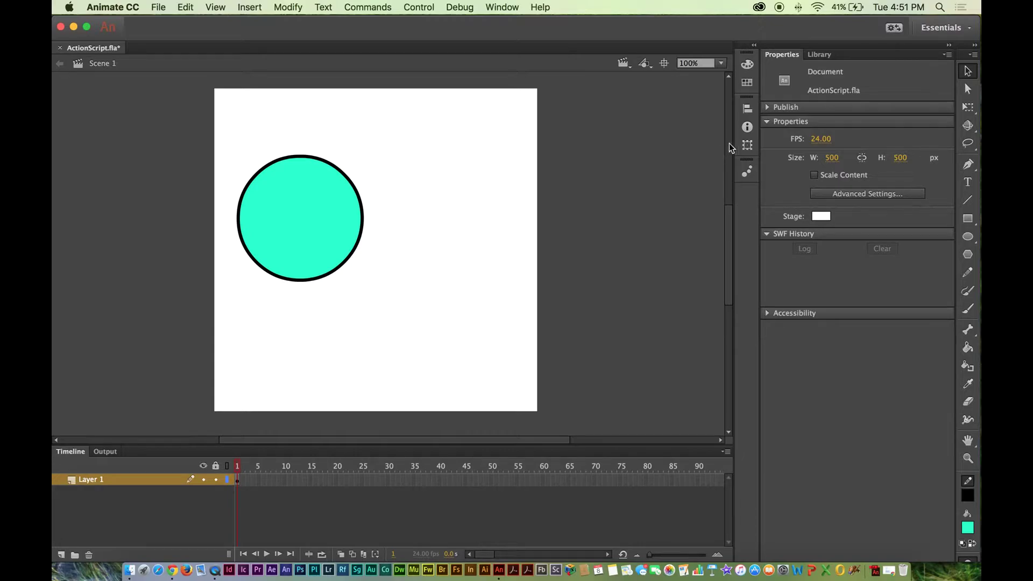
# Step: Delete the moved circle's black outline and change its fill colour to blue
pyautogui.click(337, 168)
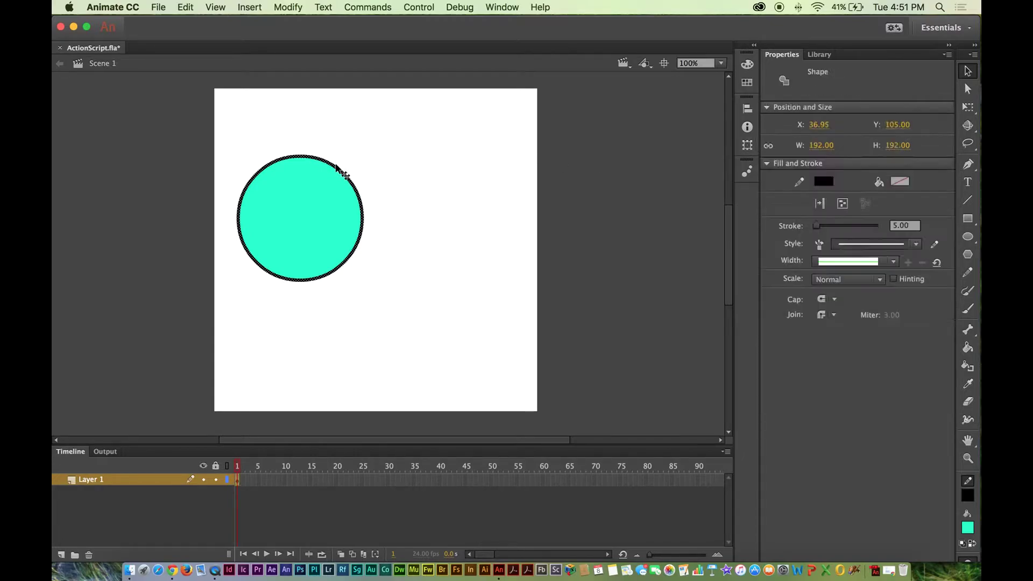
pyautogui.press('Delete')
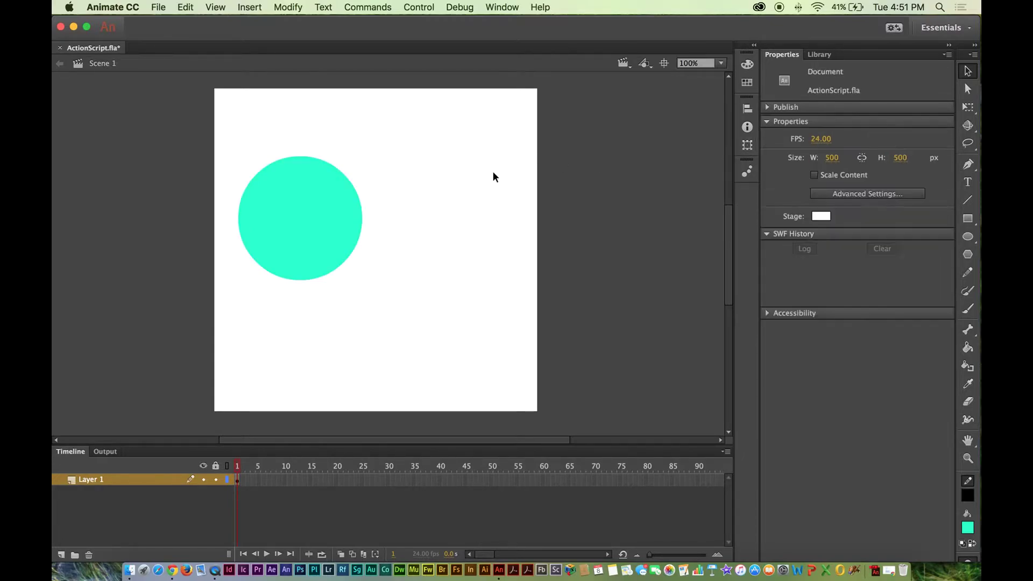
pyautogui.click(307, 227)
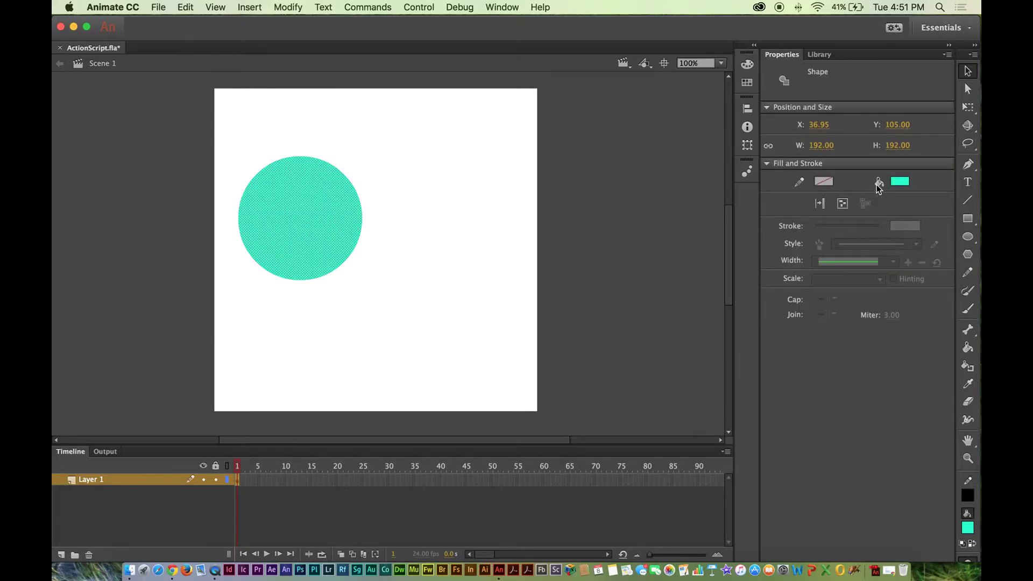
pyautogui.click(900, 181)
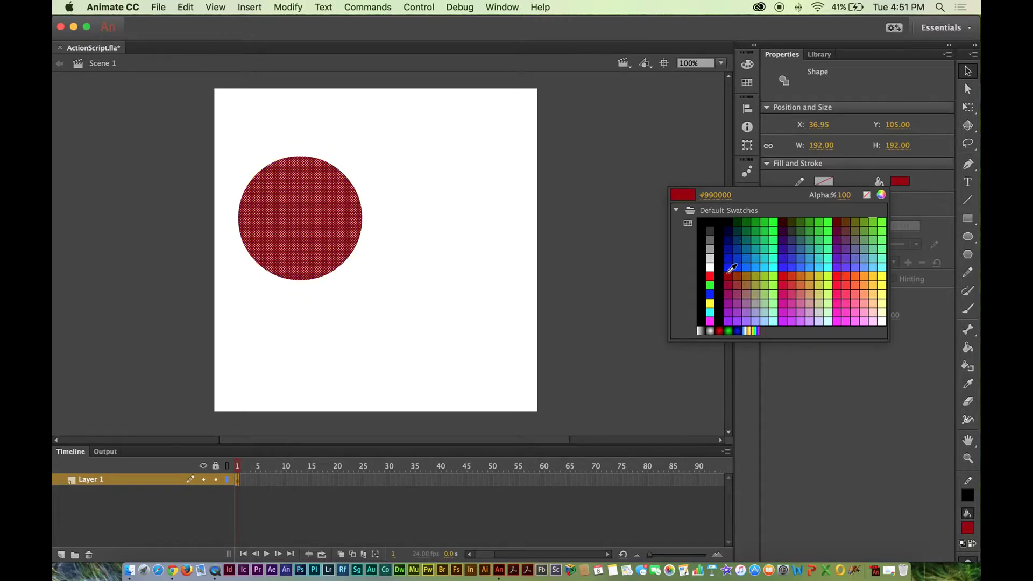
pyautogui.click(737, 264)
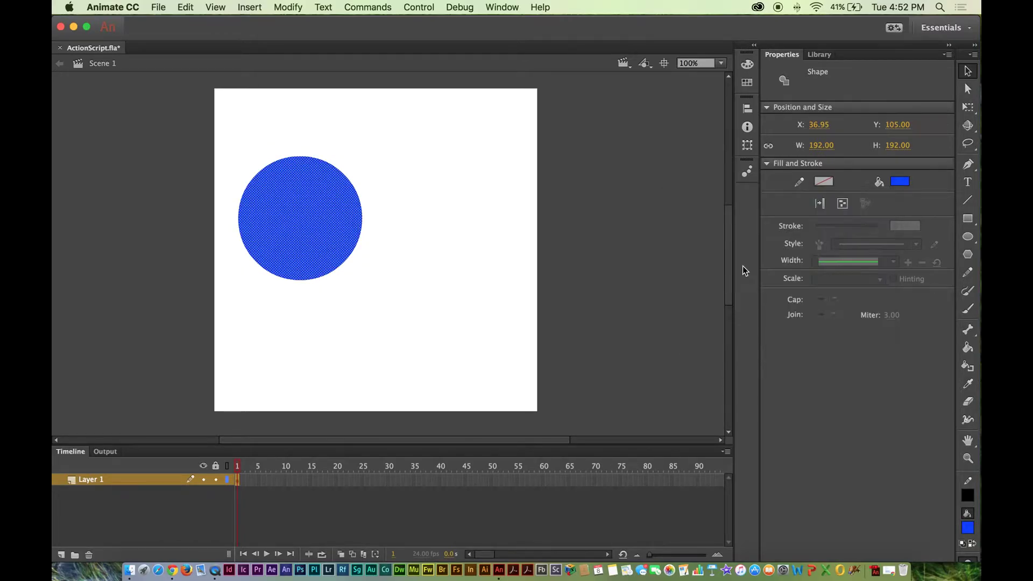
pyautogui.click(431, 154)
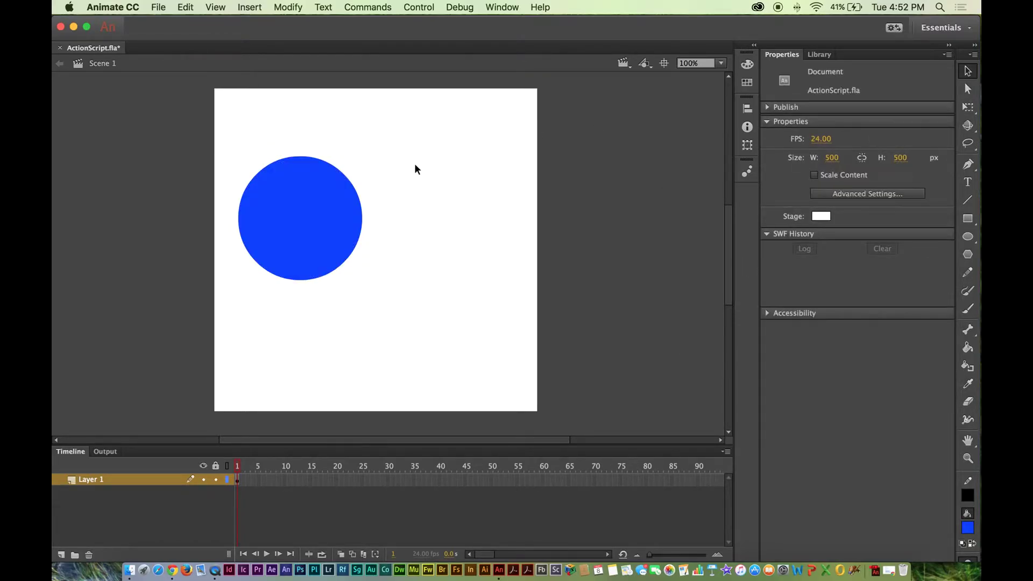
pyautogui.click(314, 212)
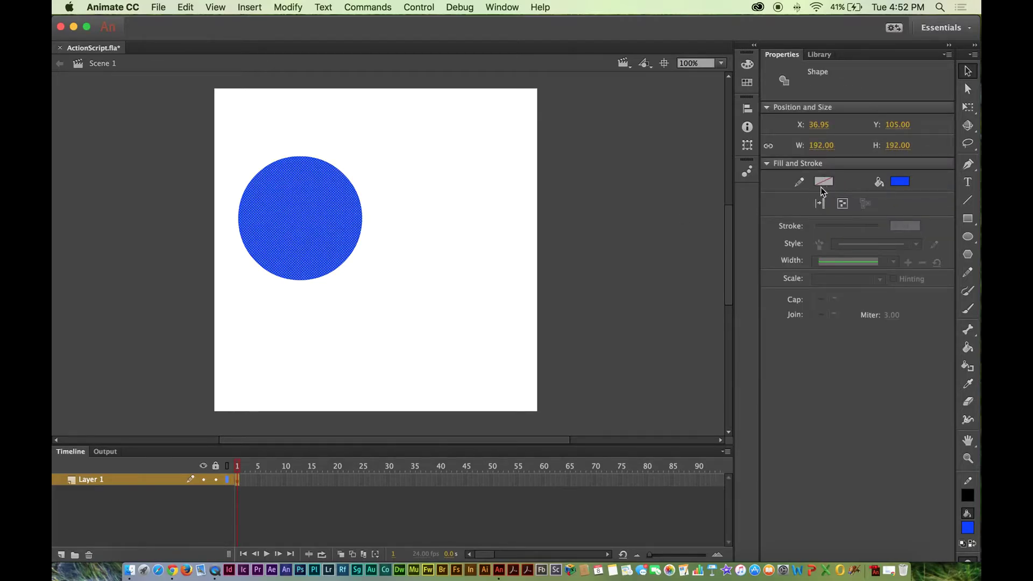
pyautogui.click(414, 189)
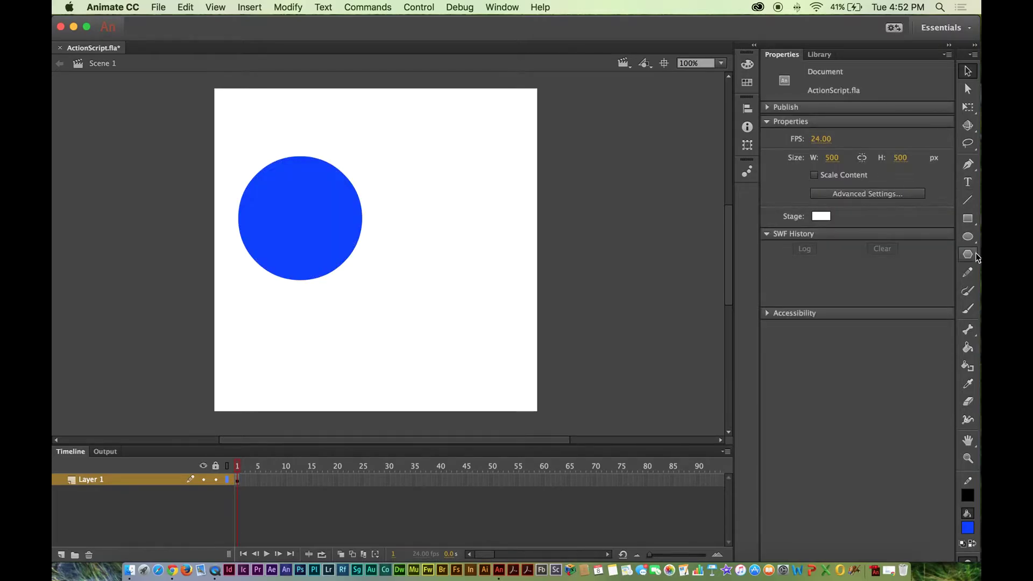
# Step: Draw a circle about 142 px wide with green fill and no stroke near the stage's upper-right corner
pyautogui.click(968, 237)
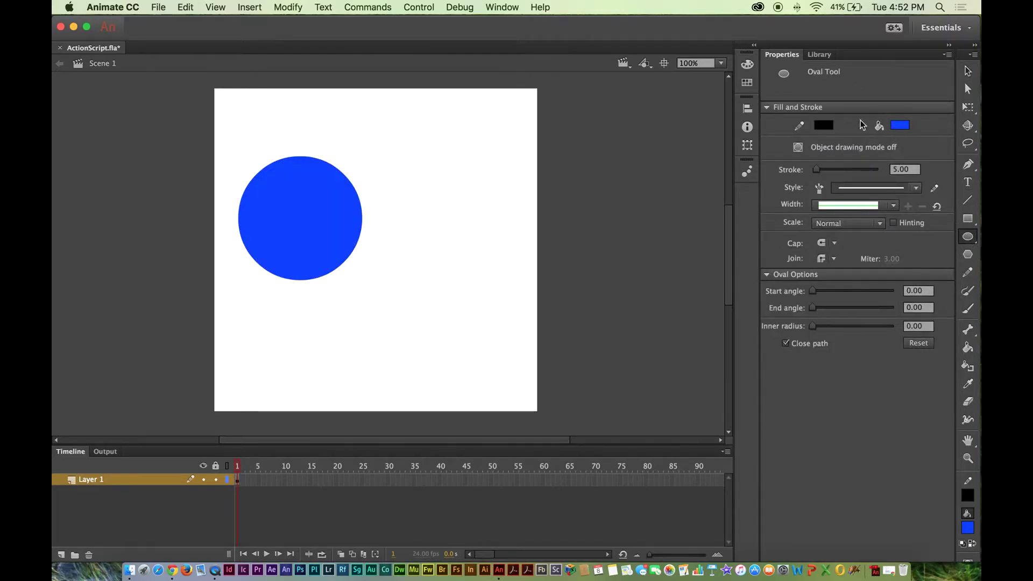
pyautogui.click(900, 125)
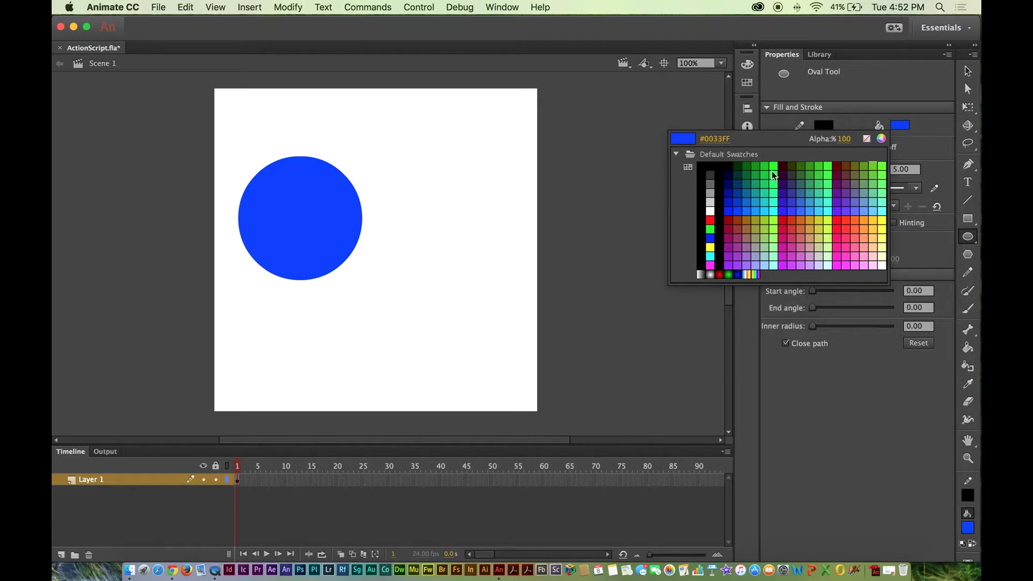
pyautogui.click(774, 173)
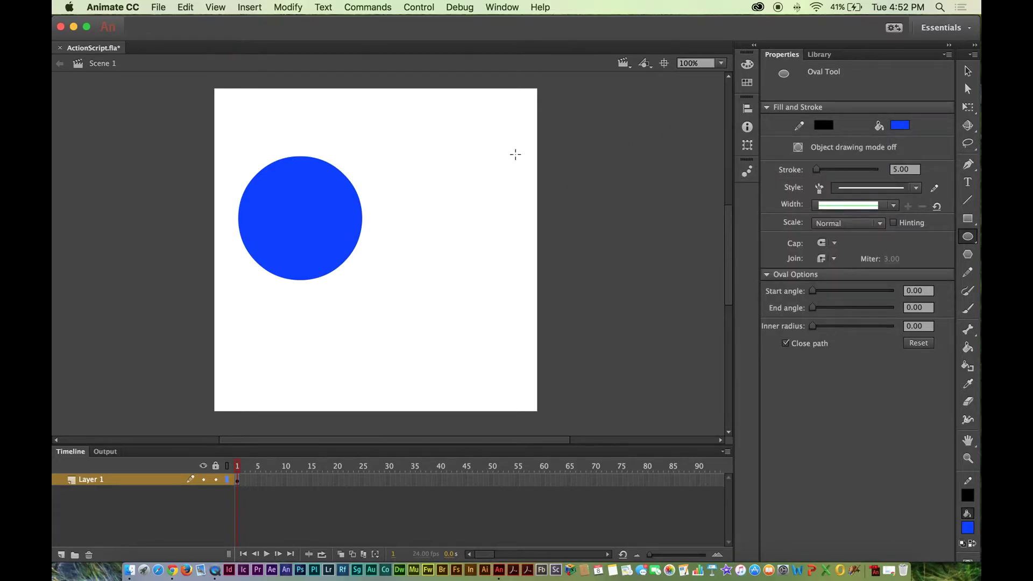
pyautogui.click(900, 125)
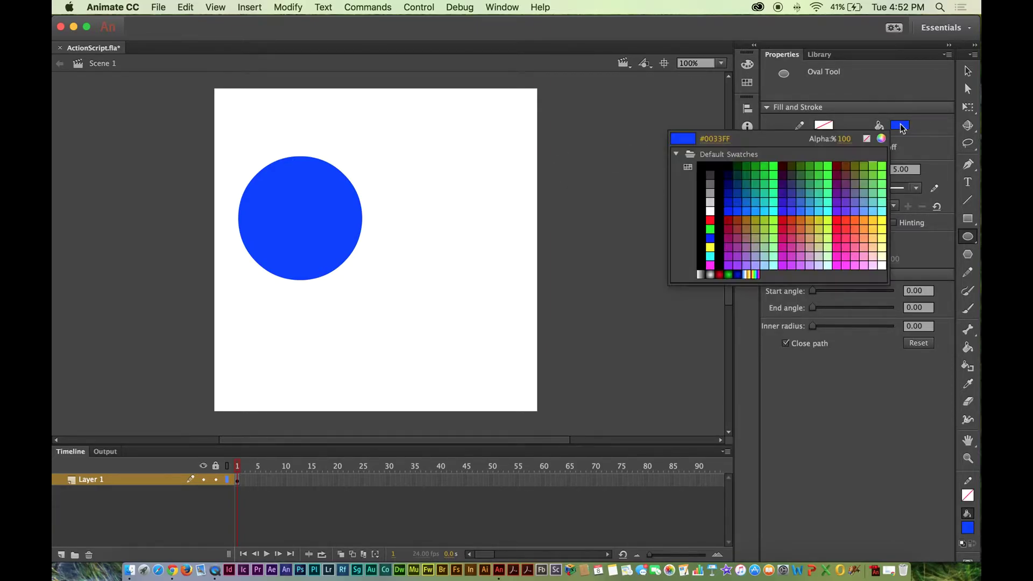
pyautogui.click(775, 192)
pyautogui.moveTo(487, 173)
pyautogui.mouseDown()
pyautogui.moveTo(466, 221)
pyautogui.moveTo(489, 210)
pyautogui.moveTo(481, 219)
pyautogui.mouseUp()
pyautogui.press('v')
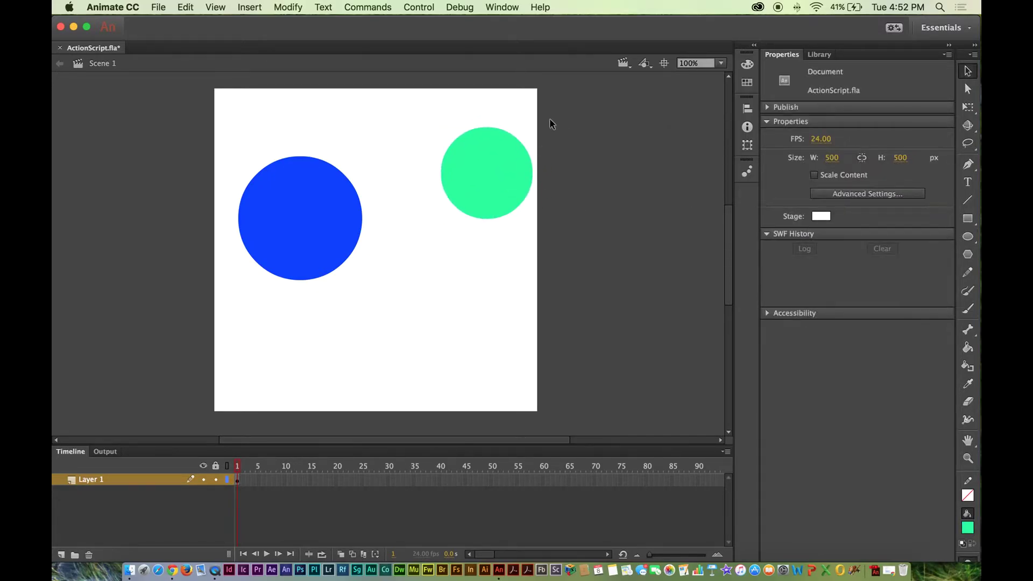
# Step: Move the green circle over the blue circle's right edge, to about X 158, Y 133, and deselect it
pyautogui.click(503, 159)
pyautogui.moveTo(512, 157); pyautogui.dragTo(491, 227)
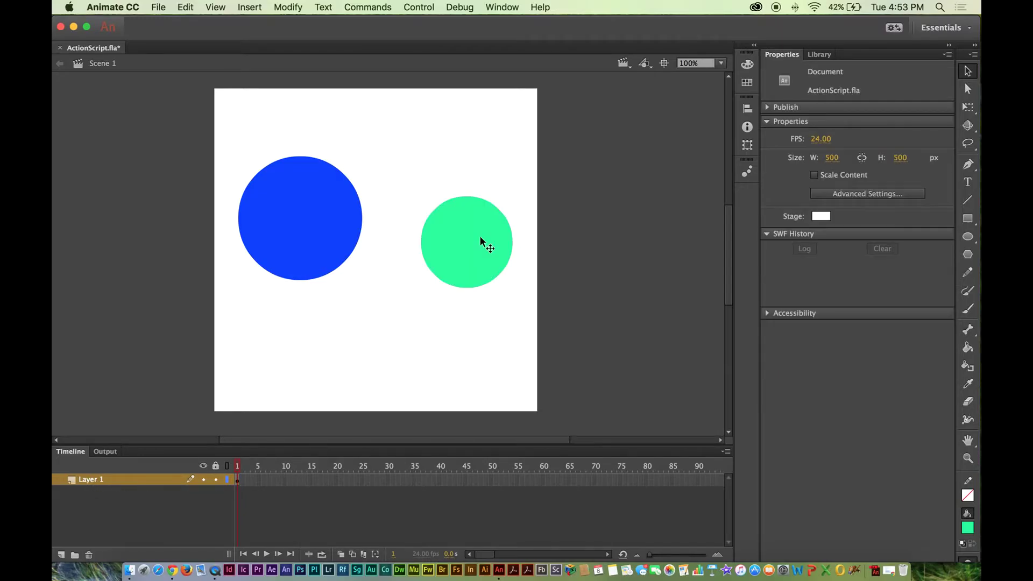
pyautogui.click(480, 235)
pyautogui.moveTo(487, 247); pyautogui.dragTo(379, 225)
pyautogui.click(463, 186)
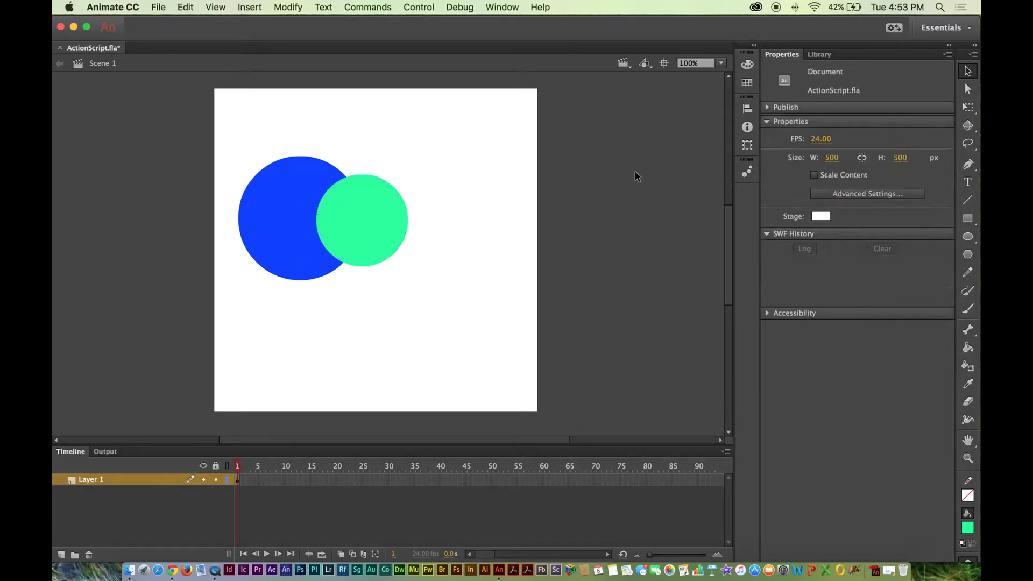
# Step: Move the green circle clear of the blue one, to about X 288, Y 150, and deselect it
pyautogui.click(359, 214)
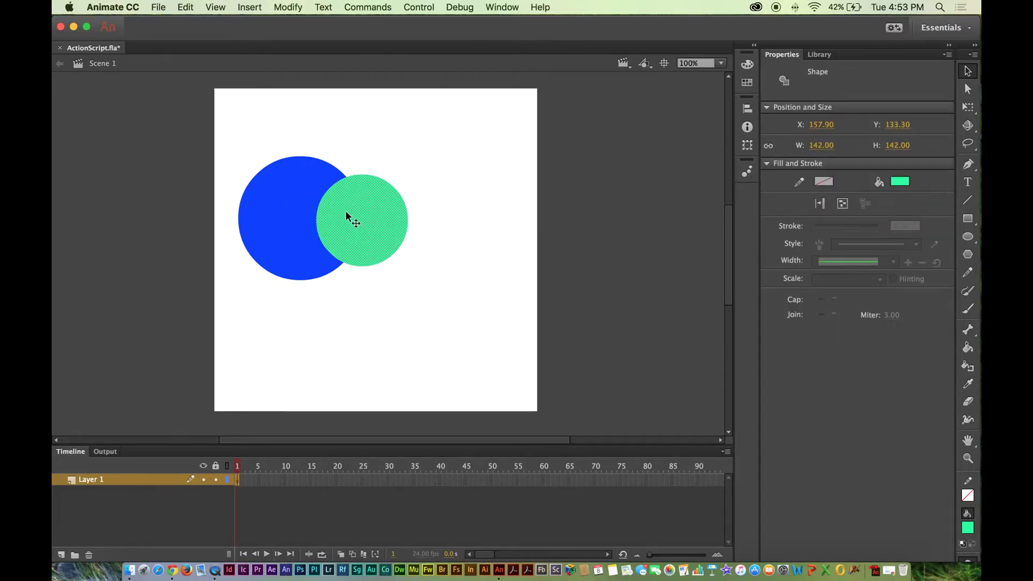
pyautogui.moveTo(346, 213); pyautogui.dragTo(431, 224)
pyautogui.click(454, 163)
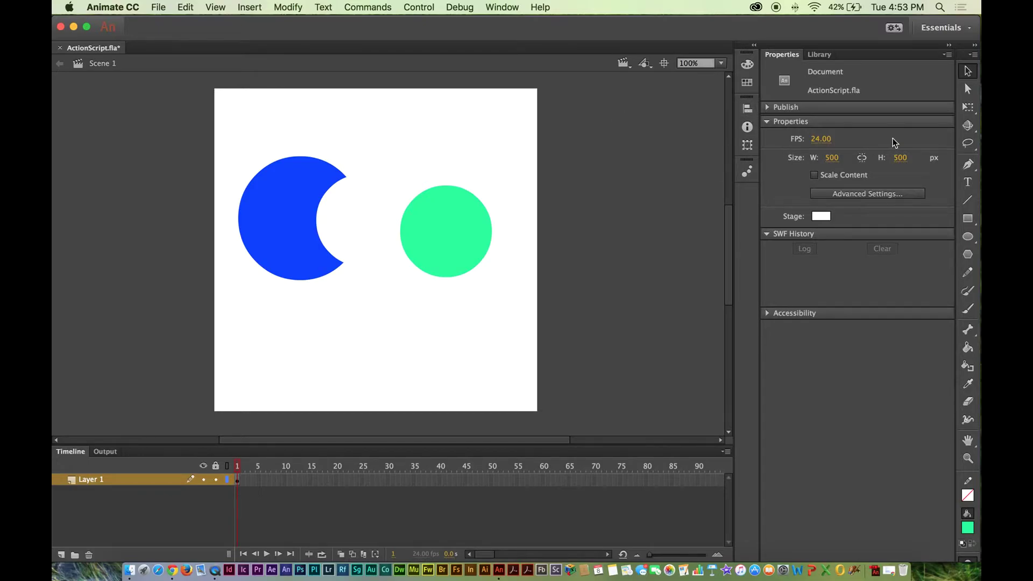
pyautogui.click(967, 236)
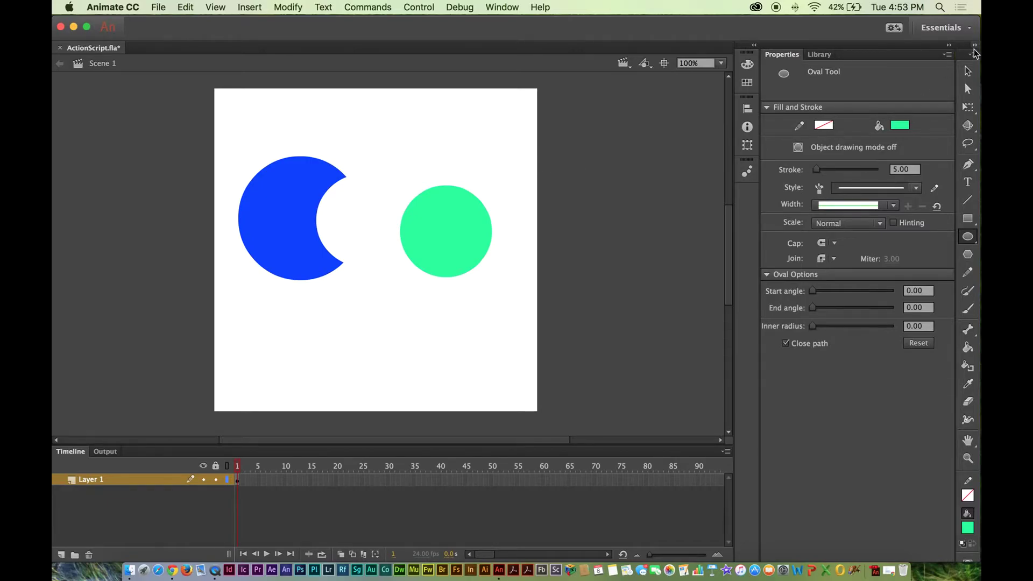
pyautogui.click(968, 71)
pyautogui.click(457, 225)
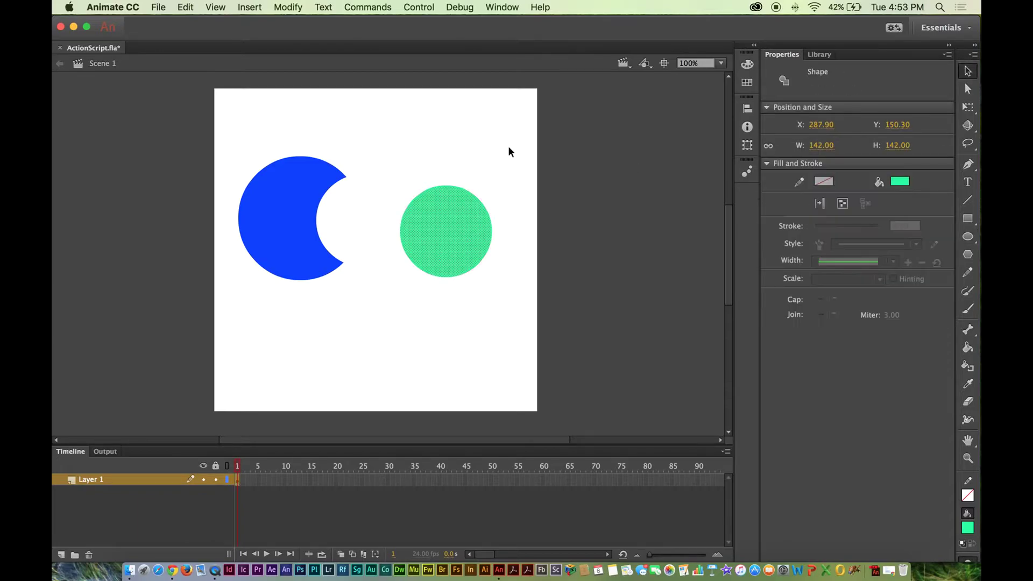
pyautogui.click(369, 179)
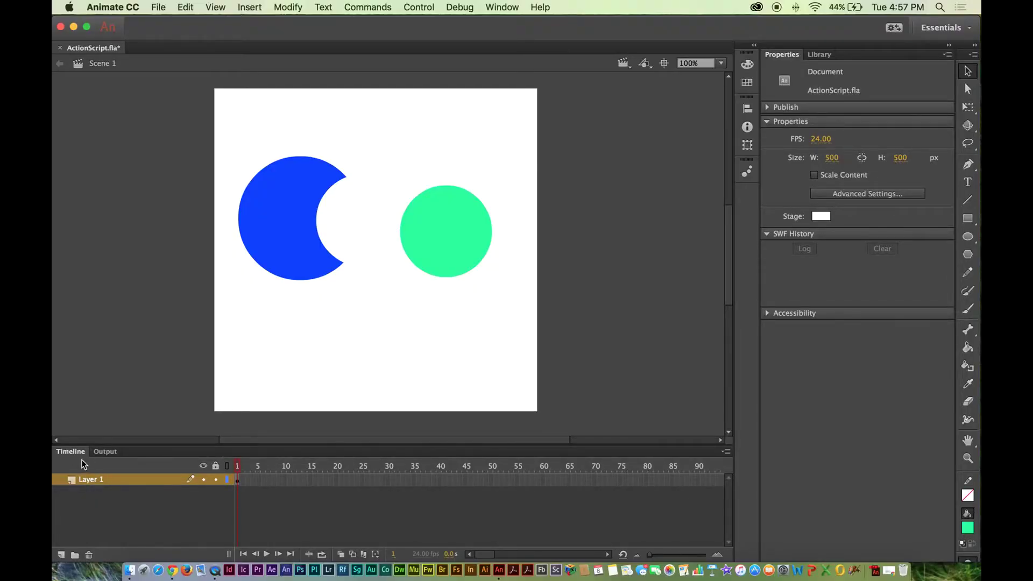
# Step: Enlarge the timeline area upward, add one new layer above Layer 1 and undo that addition
pyautogui.moveTo(179, 445); pyautogui.dragTo(182, 322)
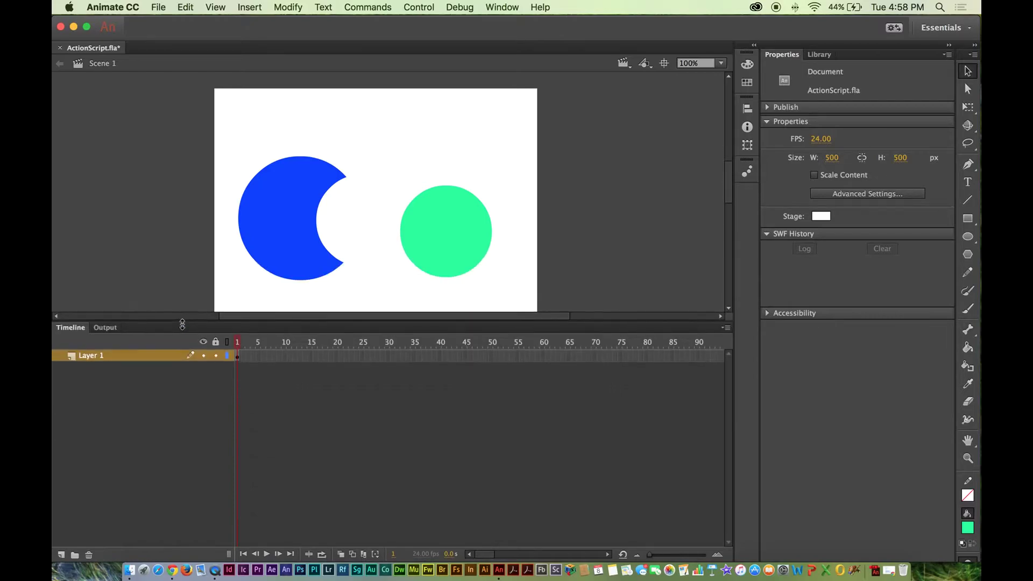
pyautogui.click(61, 555)
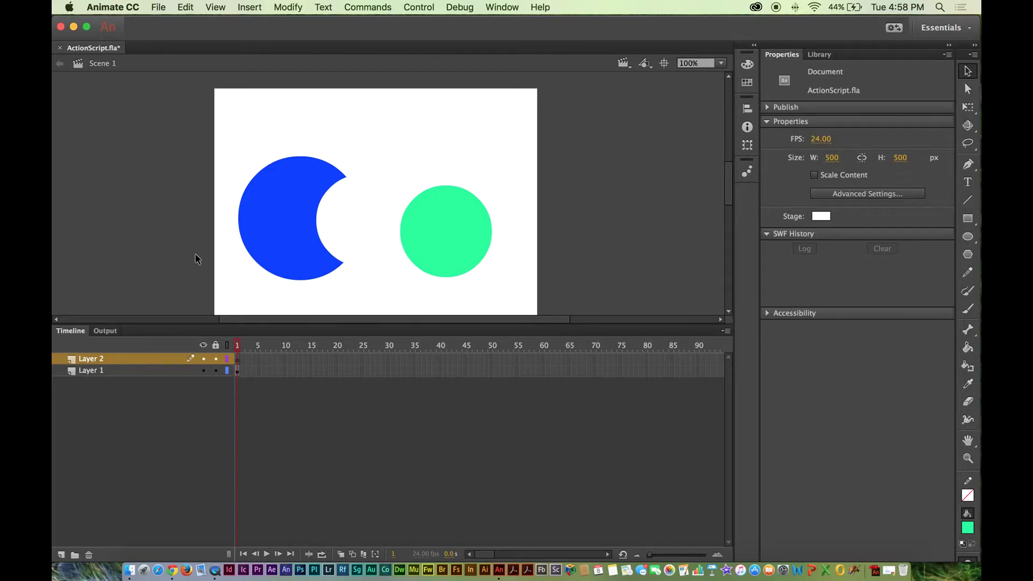
pyautogui.press('super+z')
# Step: Add ten new layers above Layer 1
pyautogui.click(62, 555)
pyautogui.click(61, 555)
pyautogui.click(61, 555)
pyautogui.click(61, 555)
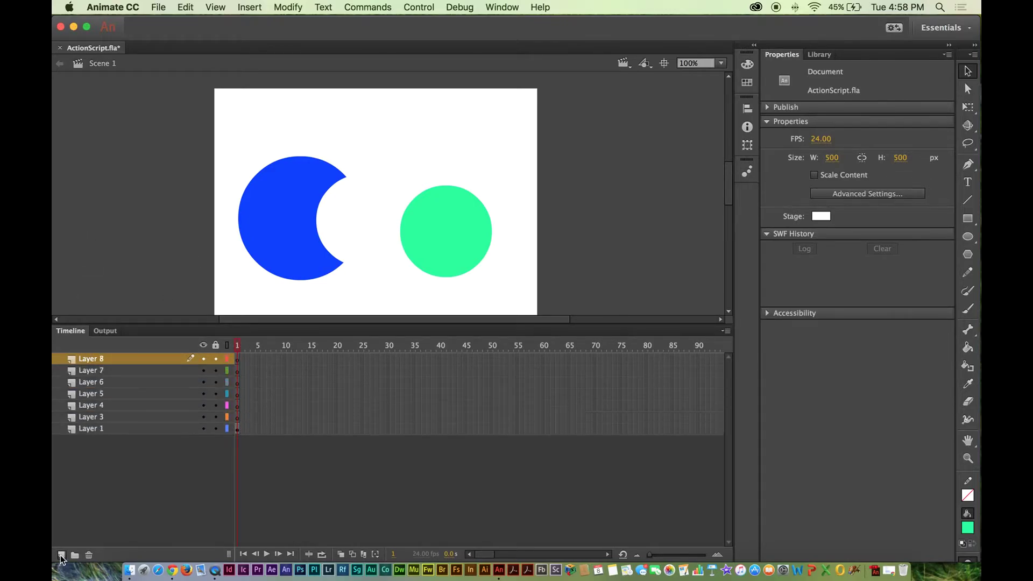
pyautogui.click(62, 555)
pyautogui.click(61, 555)
pyautogui.click(62, 555)
pyautogui.click(61, 555)
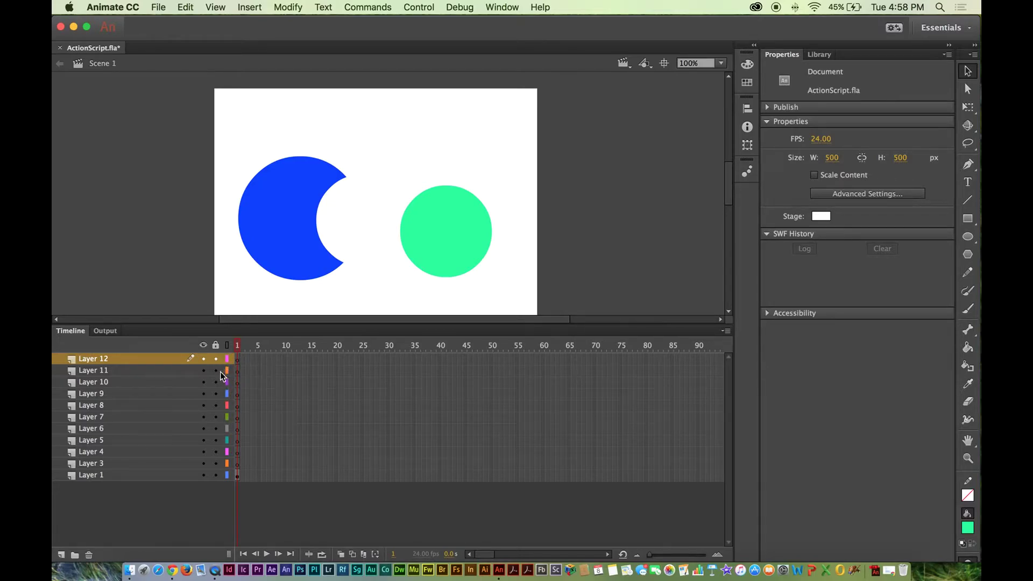
# Step: Create a layer folder, move Layers 3 to 12 into it and collapse the folder
pyautogui.click(129, 391)
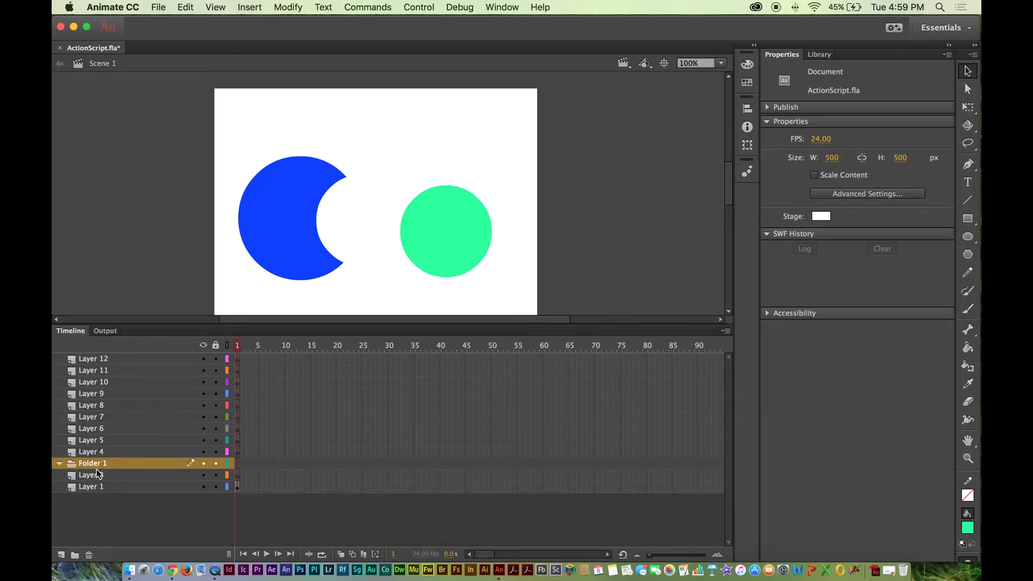
pyautogui.click(92, 477)
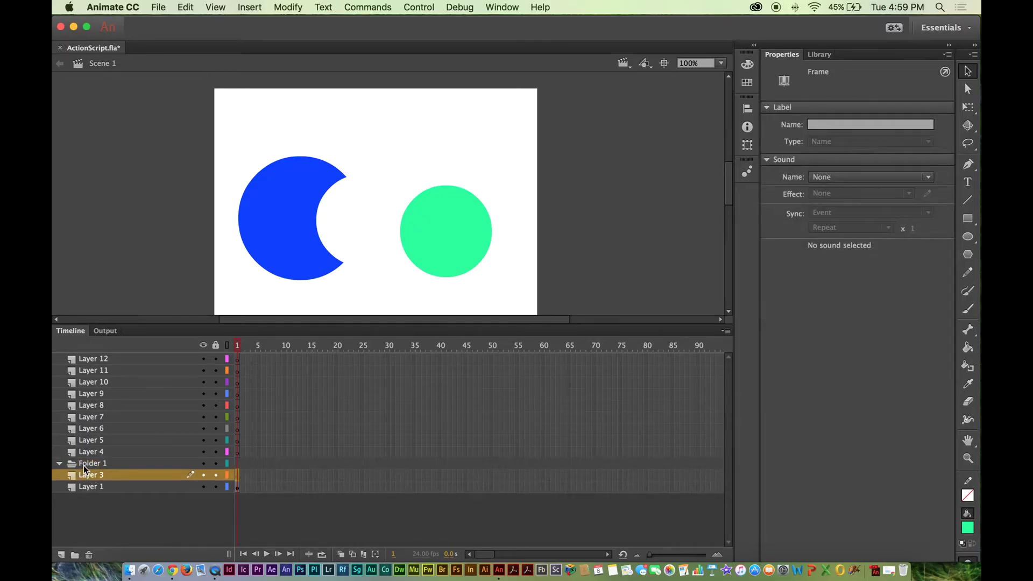
pyautogui.doubleClick(86, 463)
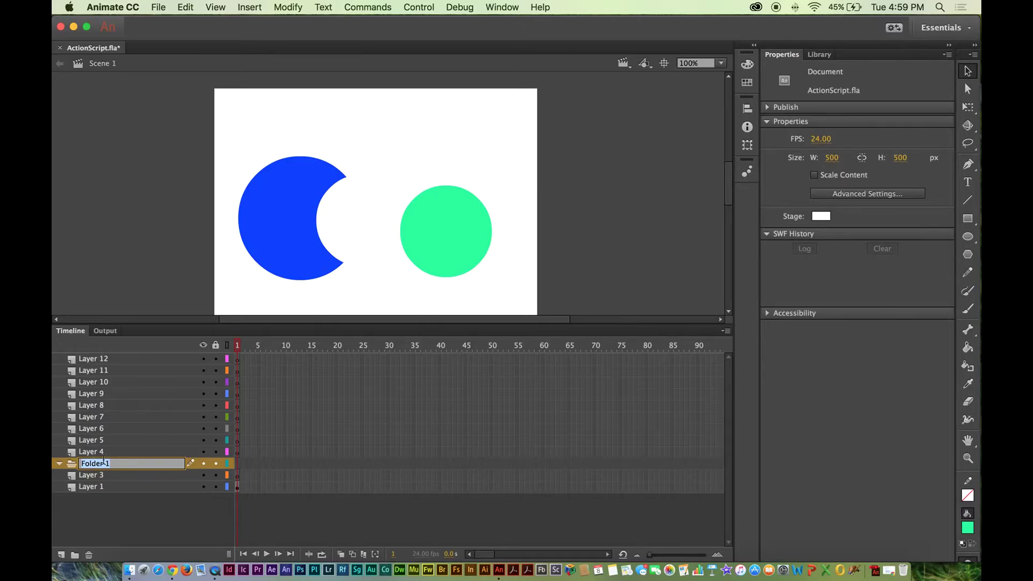
pyautogui.click(99, 358)
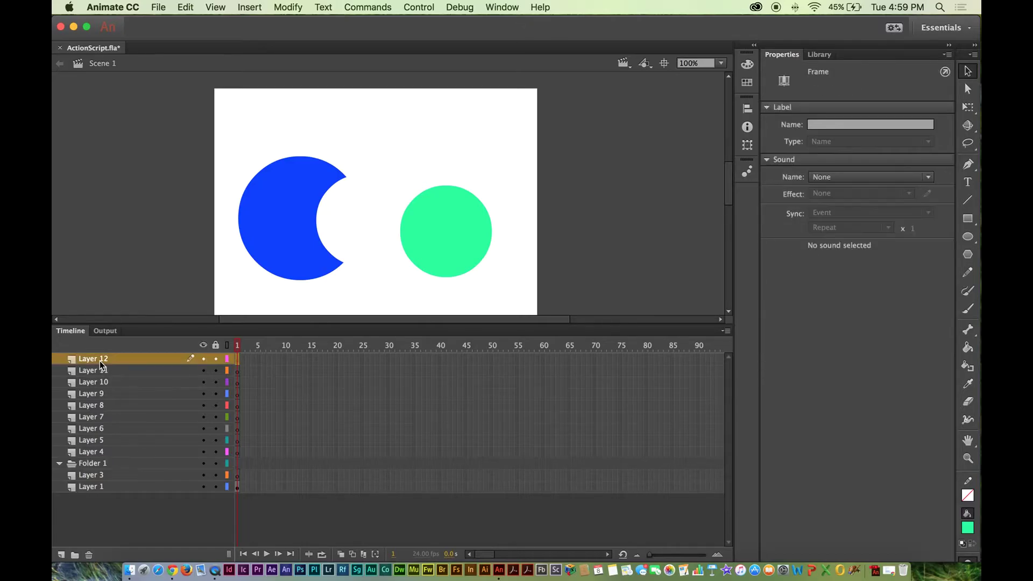
pyautogui.keyDown('shift'); pyautogui.click(100, 454); pyautogui.keyUp('shift')
pyautogui.moveTo(100, 454); pyautogui.dragTo(93, 363)
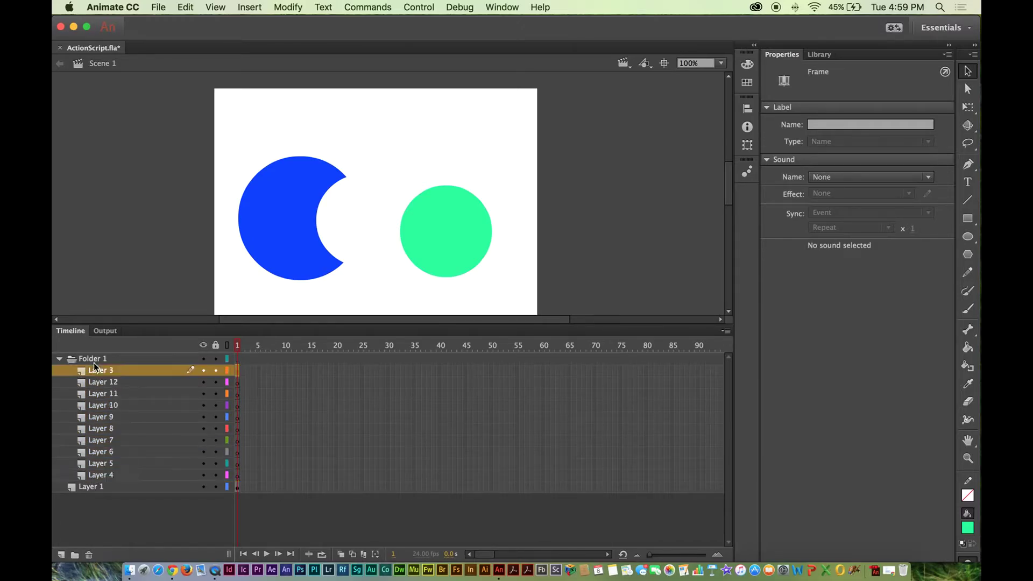
pyautogui.click(59, 359)
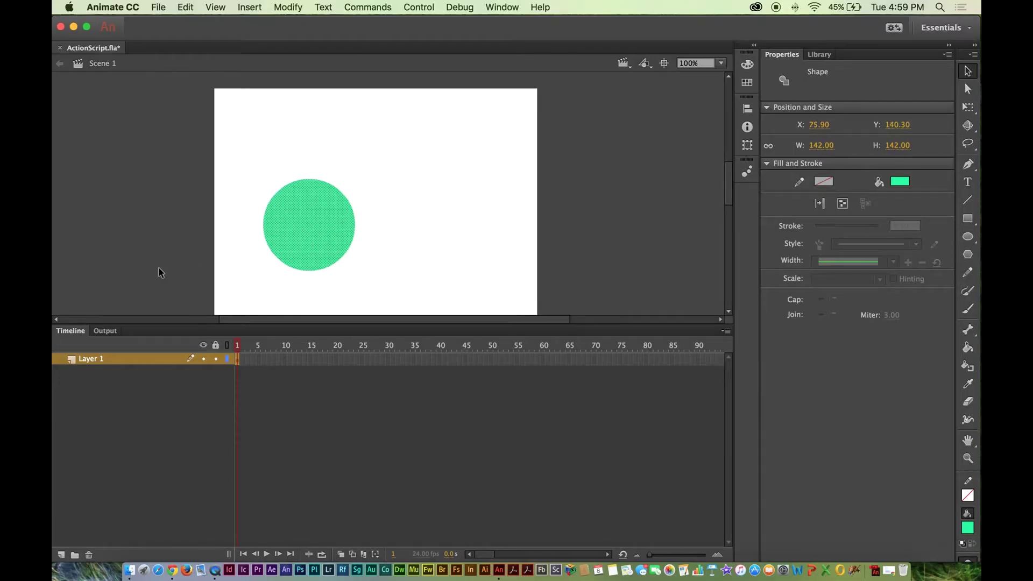
# Step: Rename Layer 1 as Circle
pyautogui.doubleClick(90, 359)
pyautogui.write('Circle')
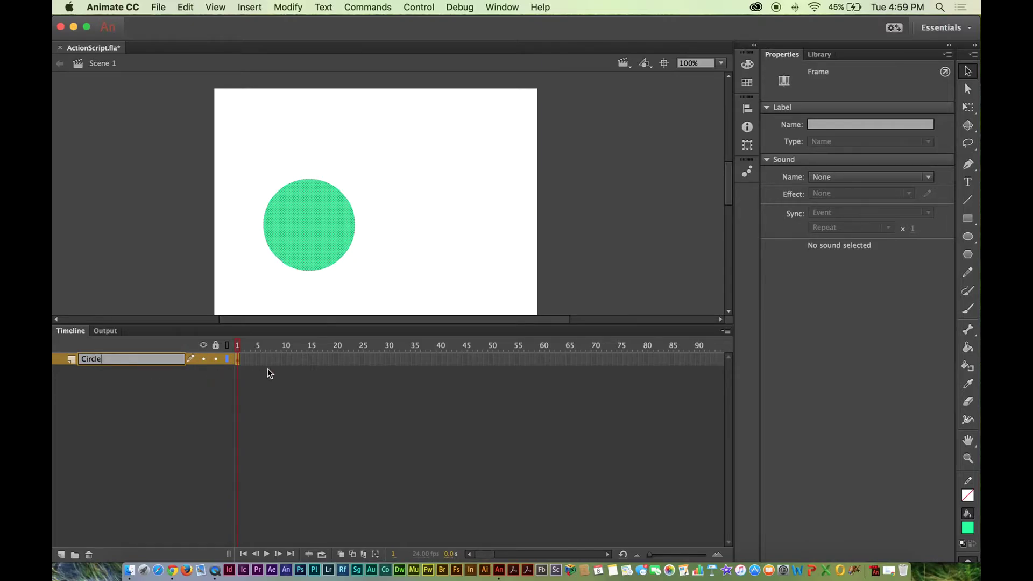
pyautogui.press('Return')
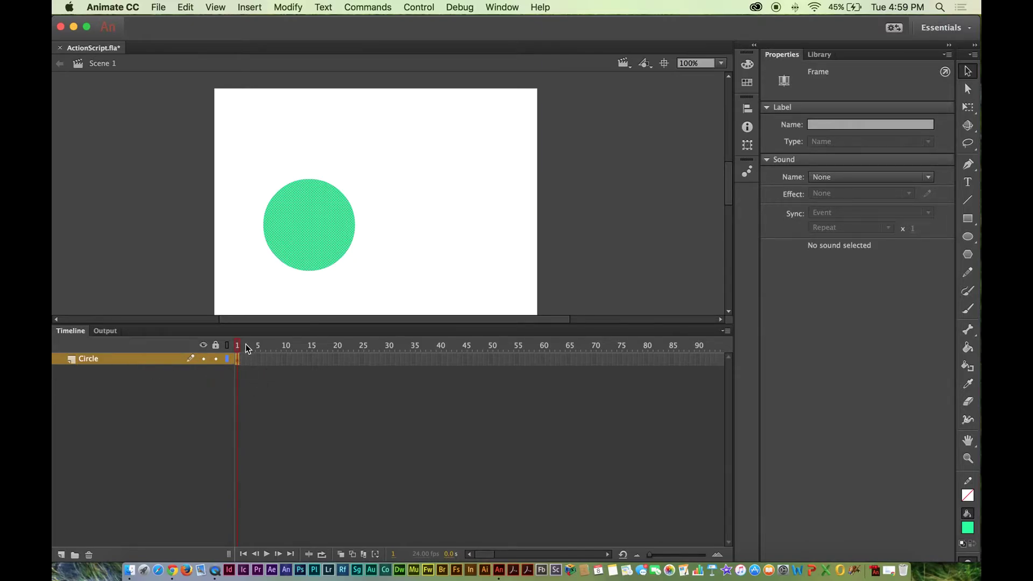
# Step: Insert a keyframe at frame 24 of the Circle layer
pyautogui.click(223, 218)
pyautogui.click(306, 215)
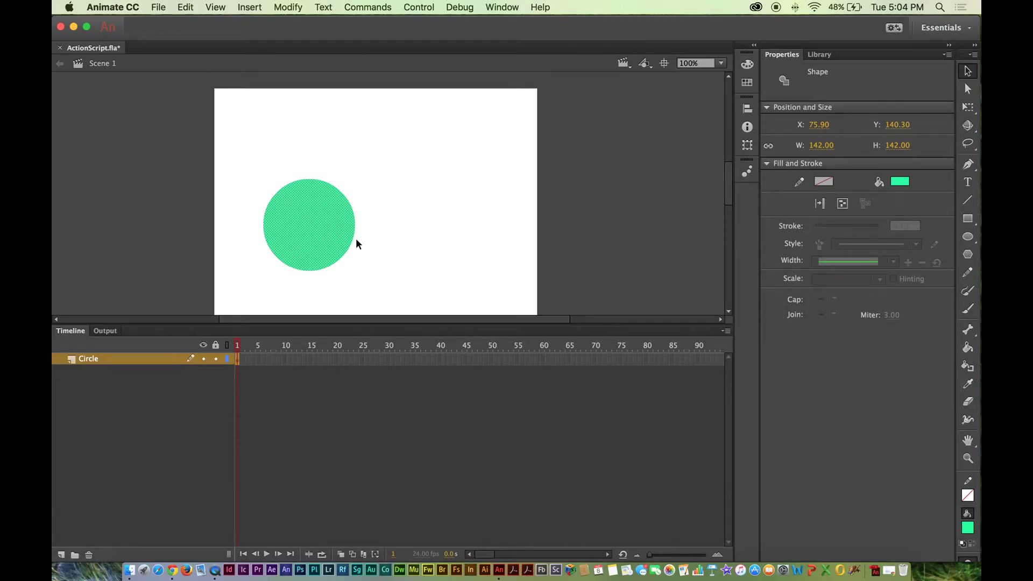
pyautogui.click(387, 360)
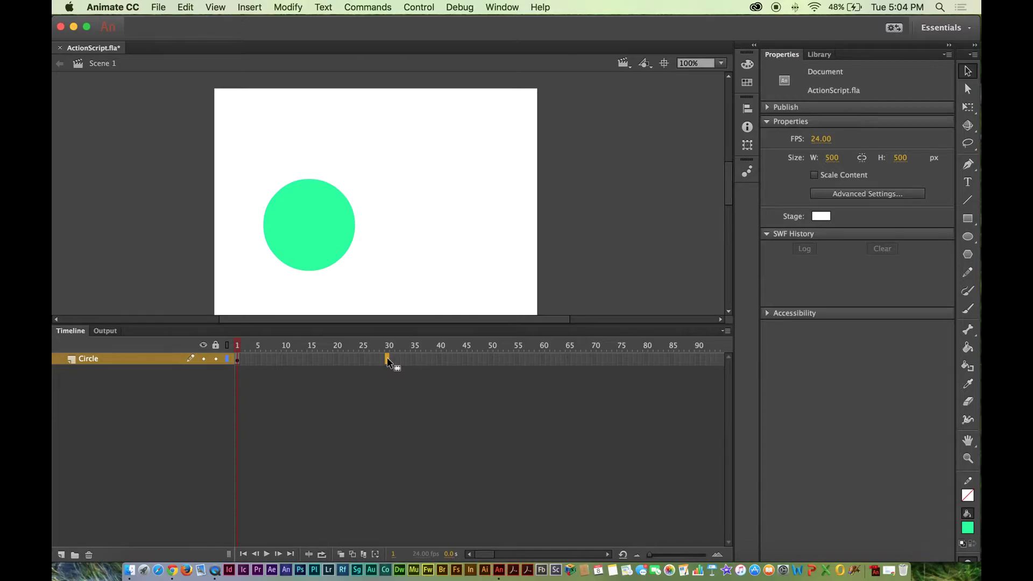
pyautogui.click(355, 359)
pyautogui.rightClick(356, 359)
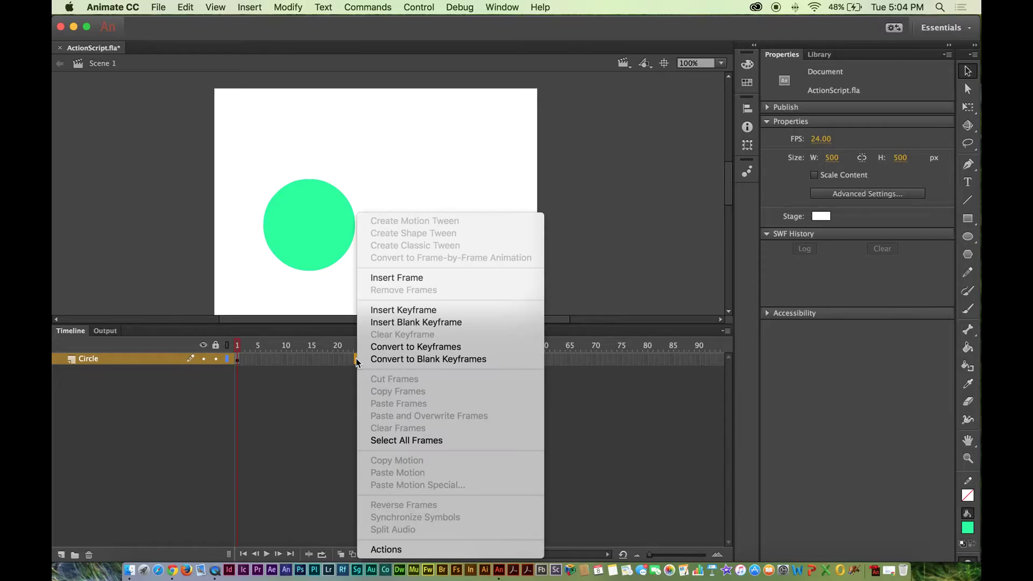
pyautogui.click(423, 310)
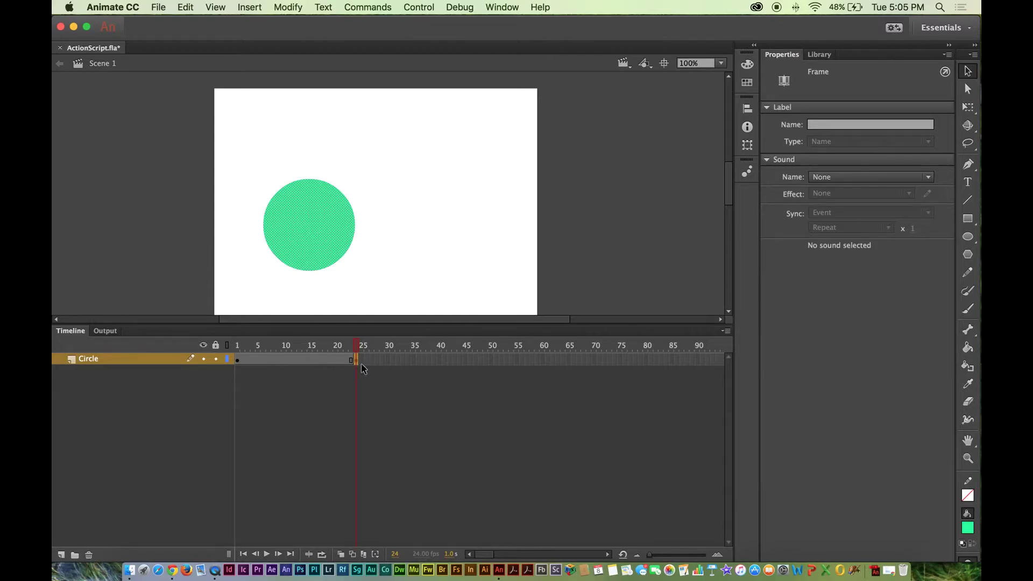
# Step: Move the circle on frame 24 to the stage's upper-right corner, about X 343, Y 10, and scrub between the two keyframes
pyautogui.moveTo(323, 221); pyautogui.dragTo(492, 132)
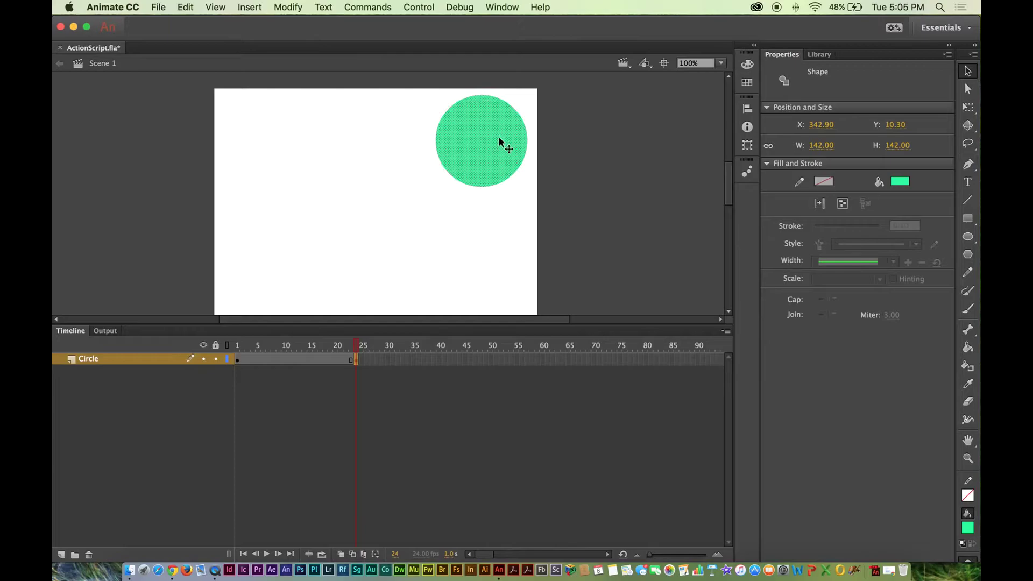
pyautogui.click(526, 197)
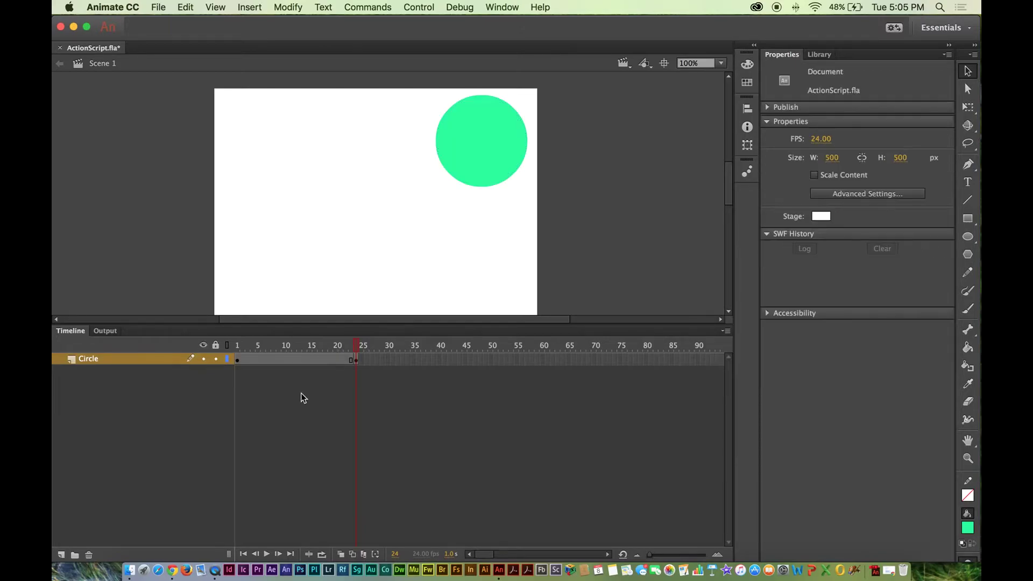
pyautogui.moveTo(357, 345); pyautogui.dragTo(334, 339)
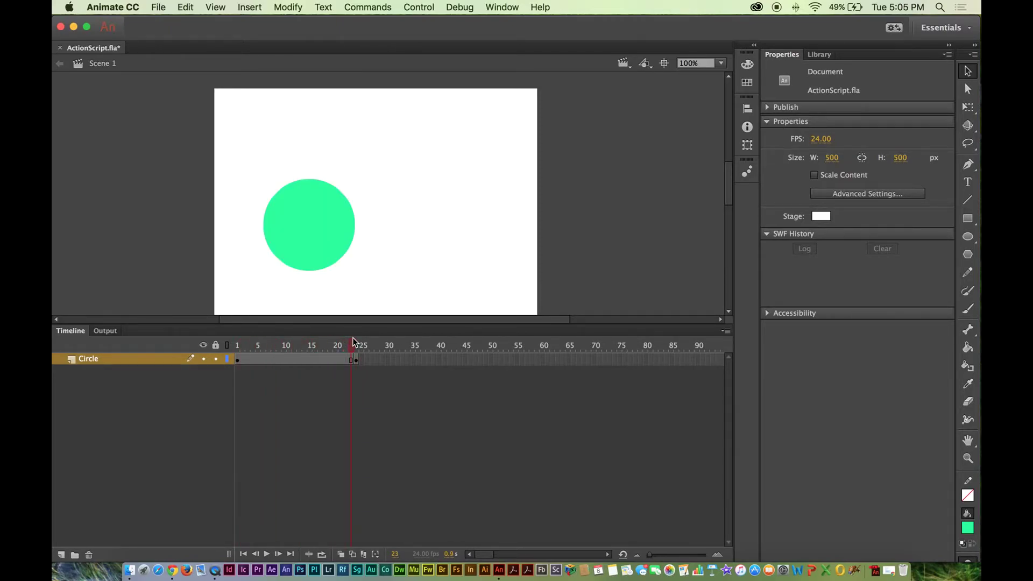
pyautogui.moveTo(353, 337); pyautogui.dragTo(350, 342)
# Step: Create a classic tween between the Circle layer's two keyframes and scrub through frames 1 to 24 to preview it
pyautogui.click(324, 358)
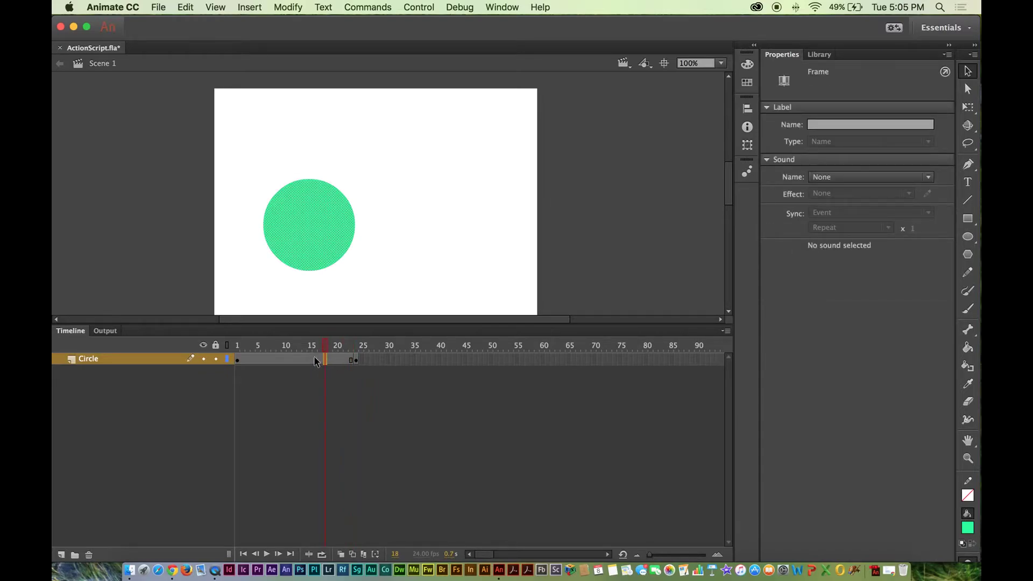
pyautogui.rightClick(310, 360)
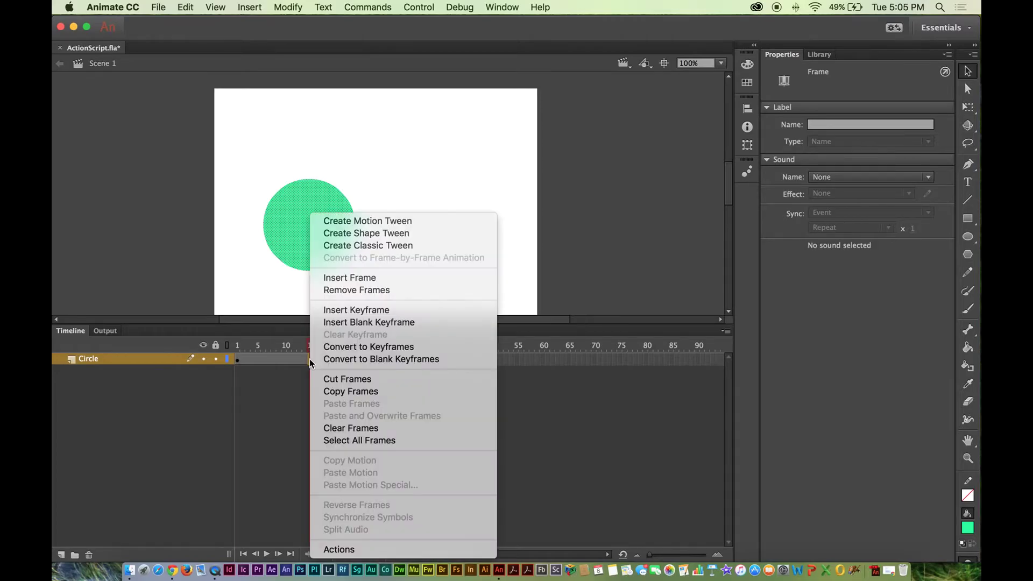
pyautogui.click(394, 246)
pyautogui.moveTo(293, 346); pyautogui.dragTo(358, 338)
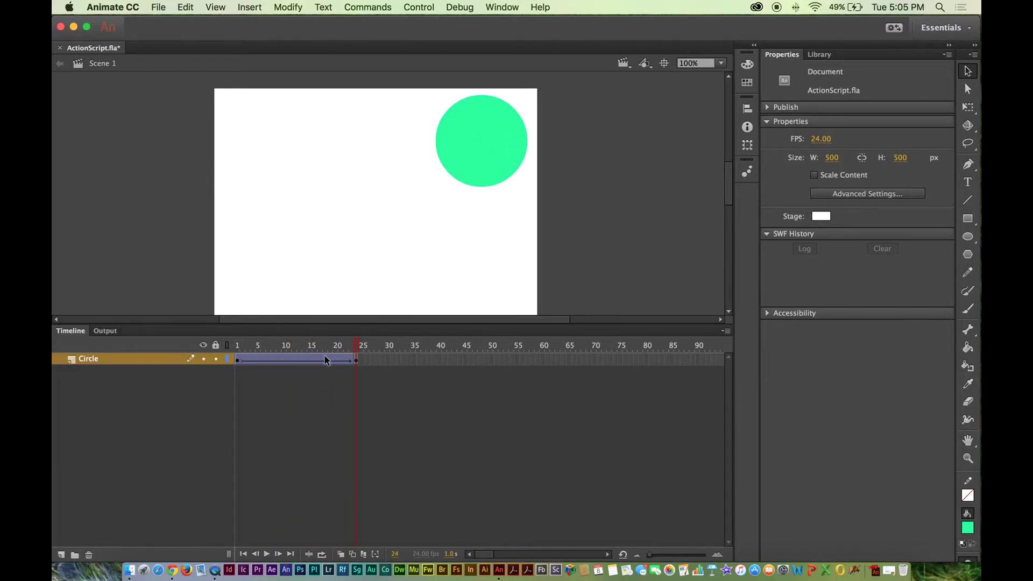
pyautogui.moveTo(359, 345); pyautogui.dragTo(233, 344)
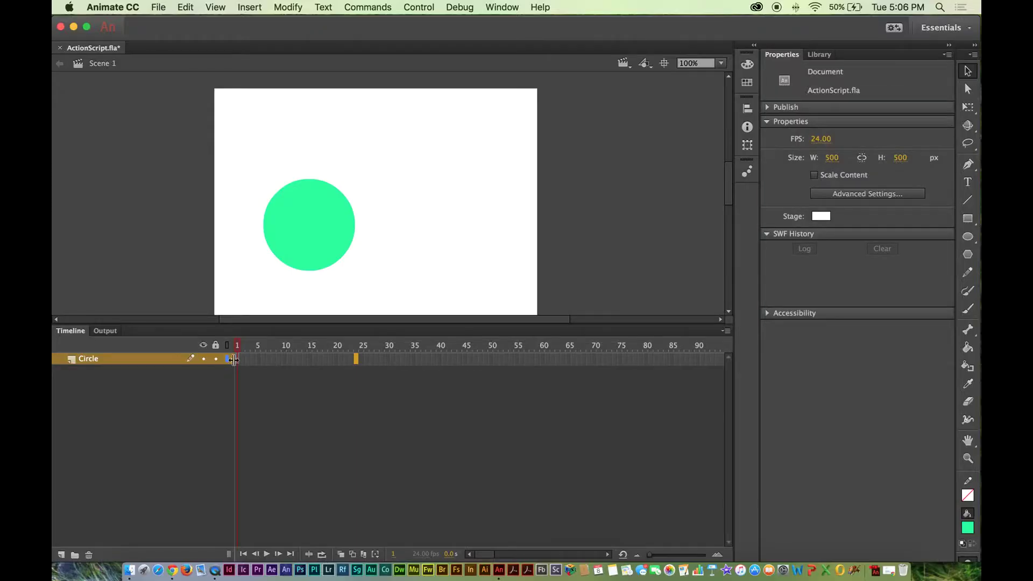
# Step: Insert a keyframe at frame 40 of the Circle layer and delete the circle on that frame
pyautogui.click(238, 360)
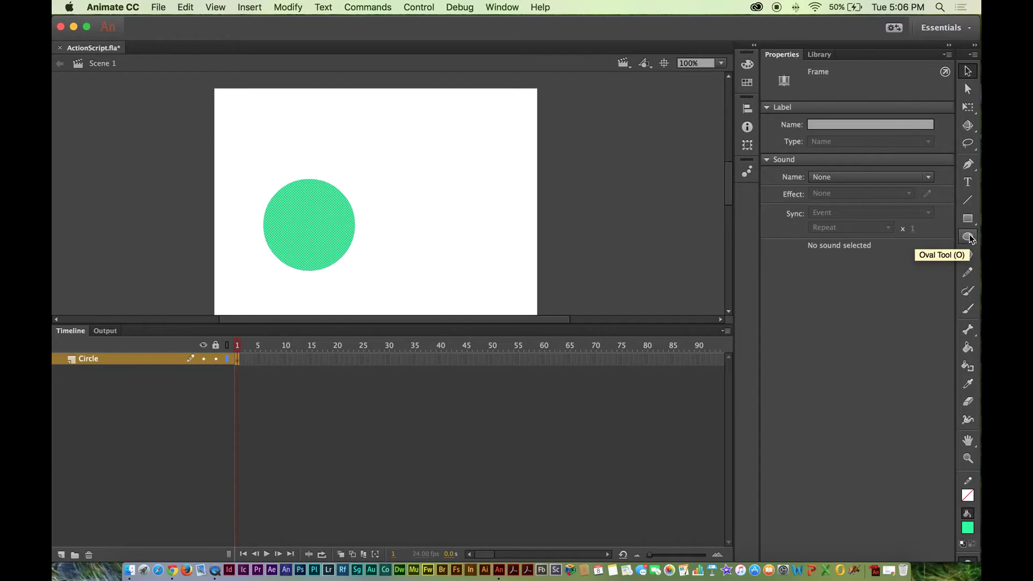
pyautogui.click(321, 110)
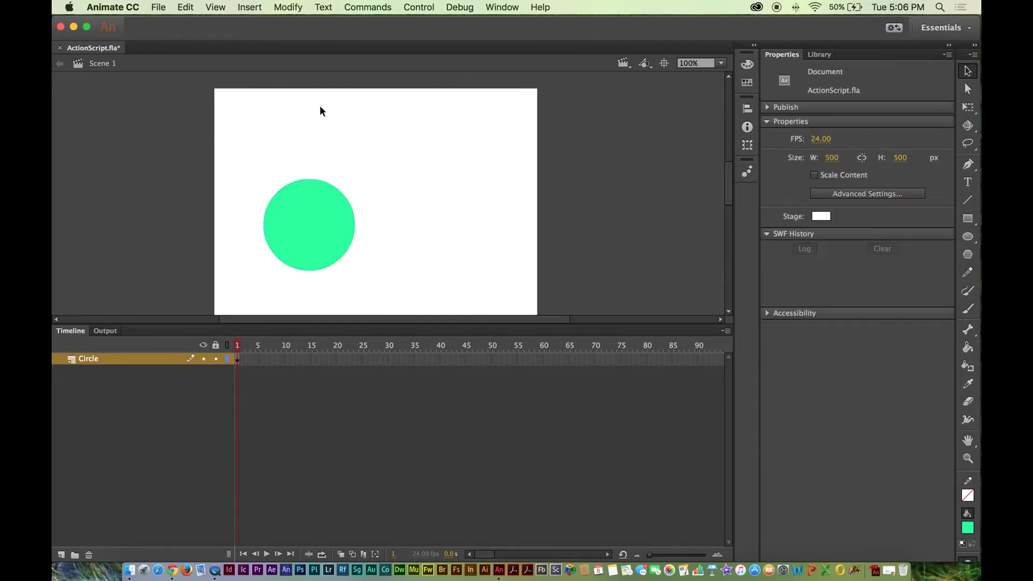
pyautogui.click(315, 212)
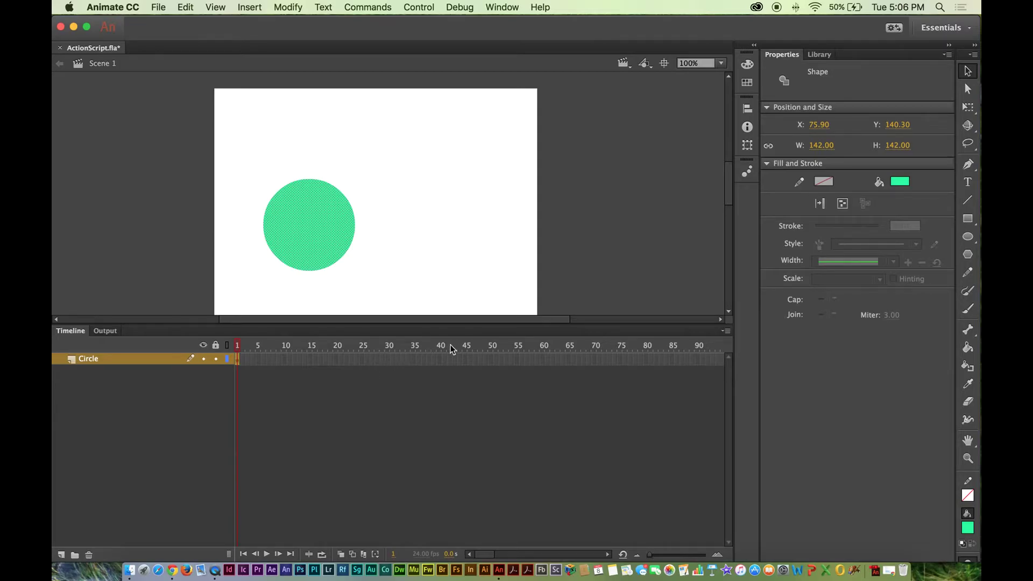
pyautogui.click(439, 359)
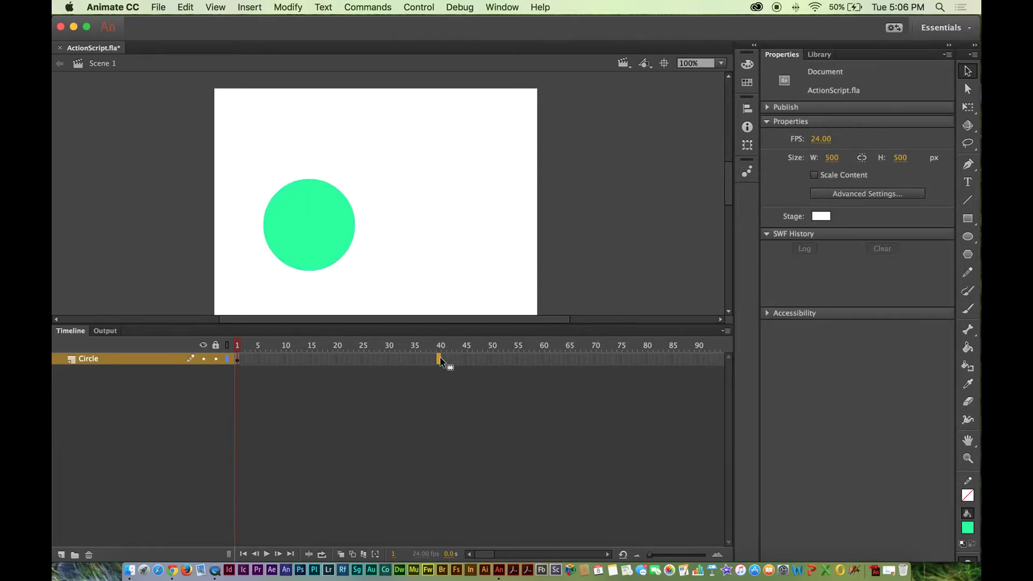
pyautogui.rightClick(439, 359)
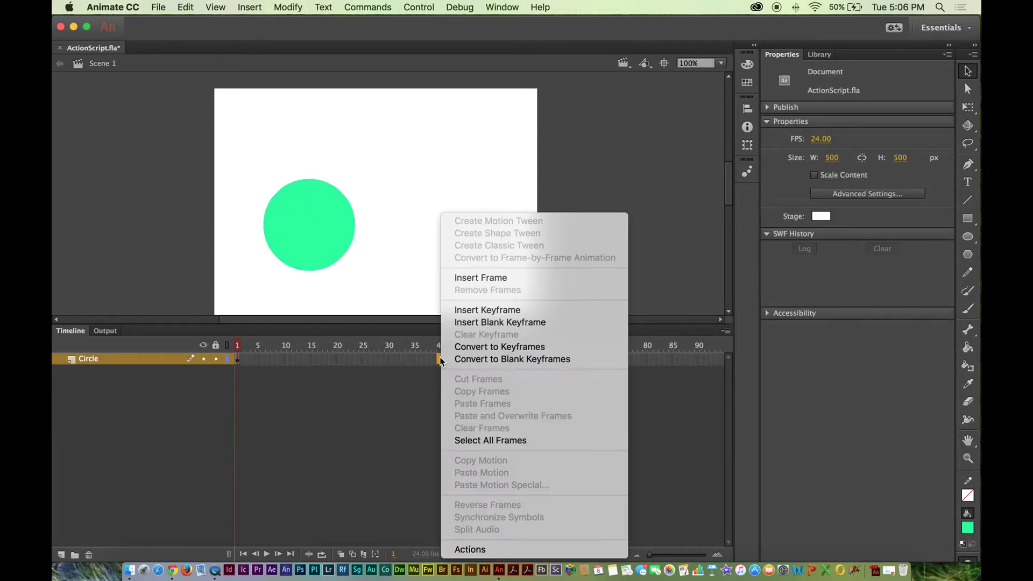
pyautogui.click(496, 308)
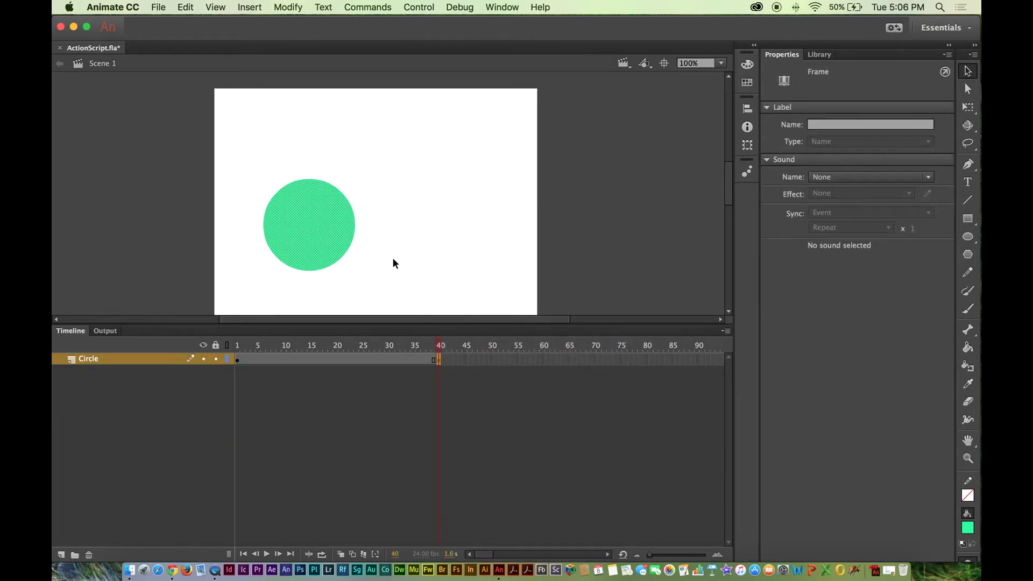
pyautogui.click(326, 230)
pyautogui.press('Delete')
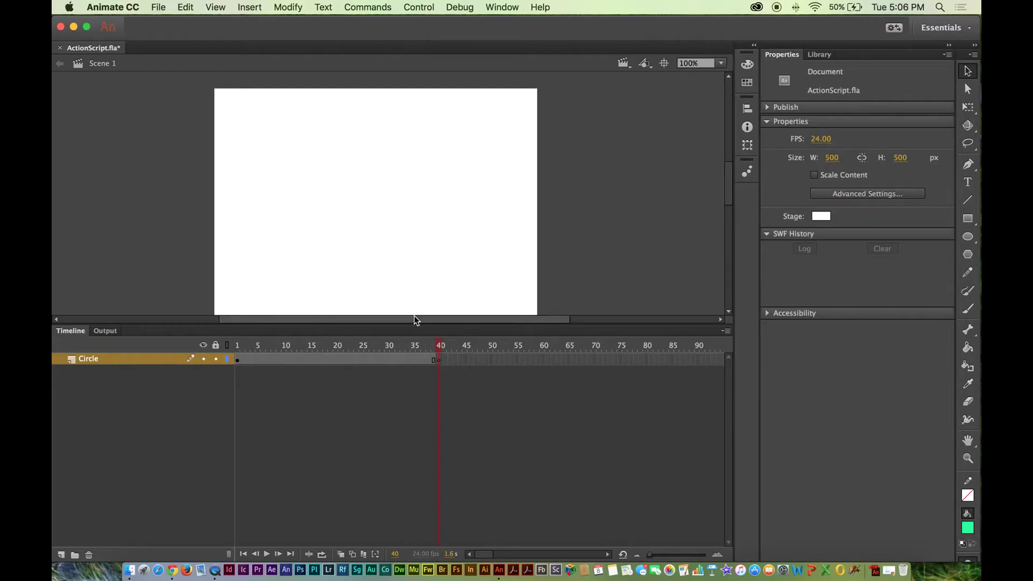
# Step: Draw a dark purple square without stroke on frame 40, about 225 px wide at X 231, Y 36
pyautogui.click(440, 360)
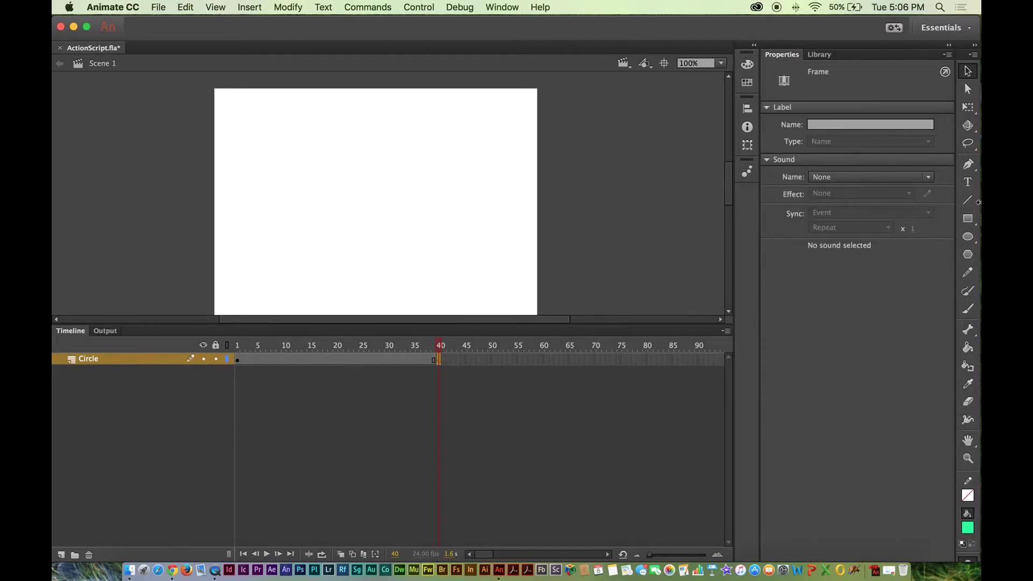
pyautogui.click(968, 218)
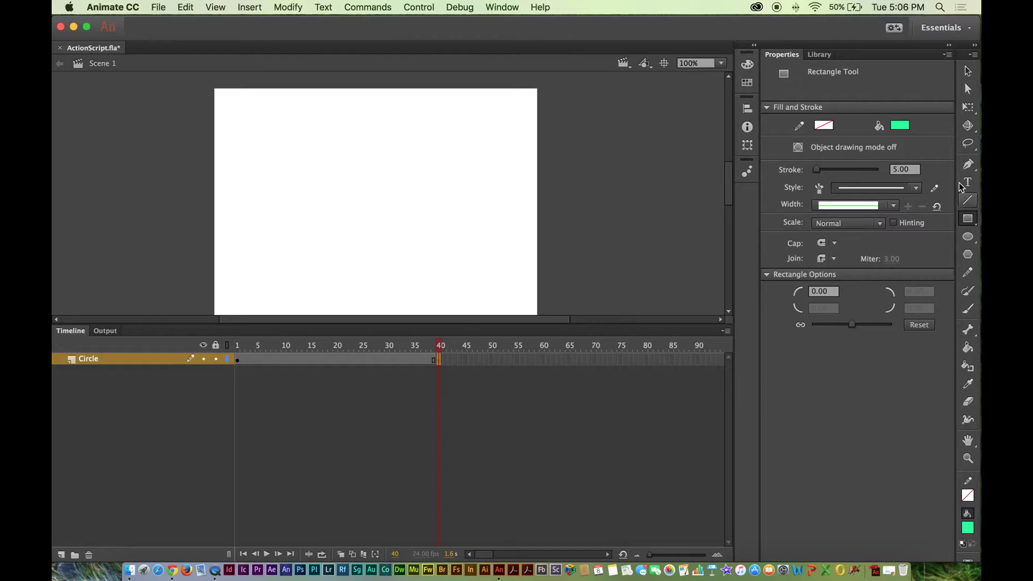
pyautogui.click(904, 127)
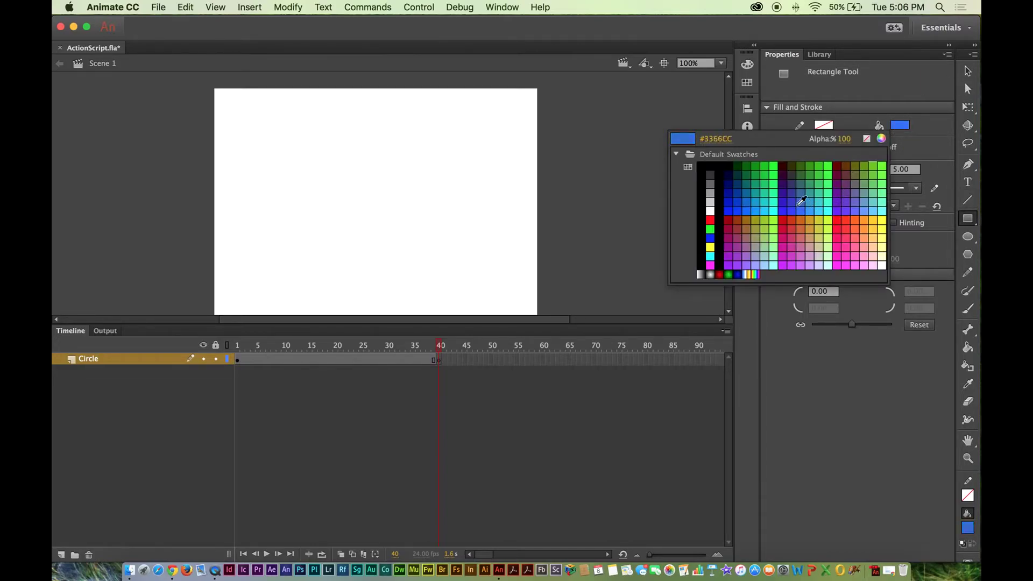
pyautogui.click(841, 183)
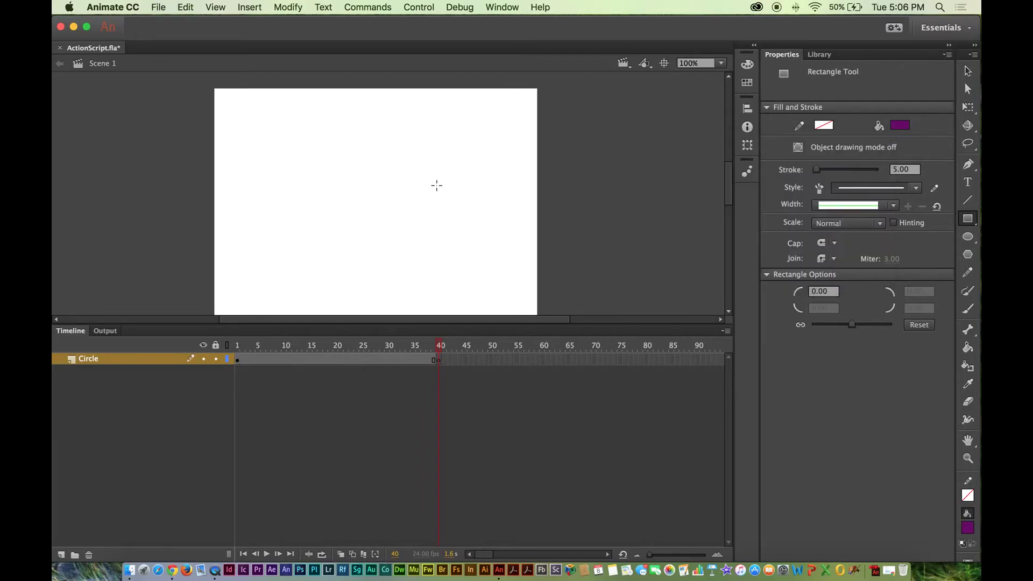
pyautogui.click(238, 359)
pyautogui.click(443, 356)
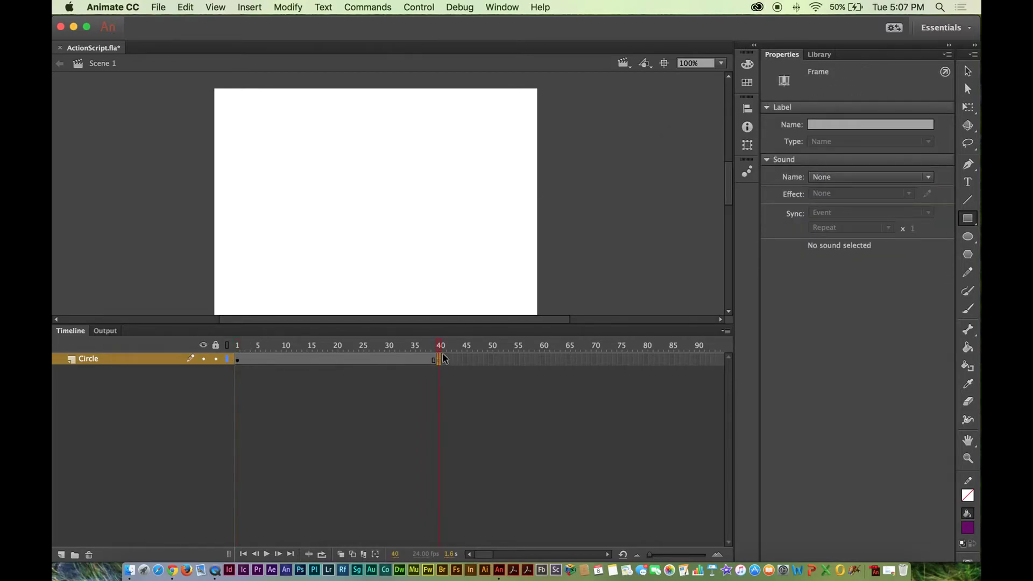
pyautogui.moveTo(364, 112)
pyautogui.mouseDown()
pyautogui.moveTo(526, 250)
pyautogui.moveTo(509, 258)
pyautogui.mouseUp()
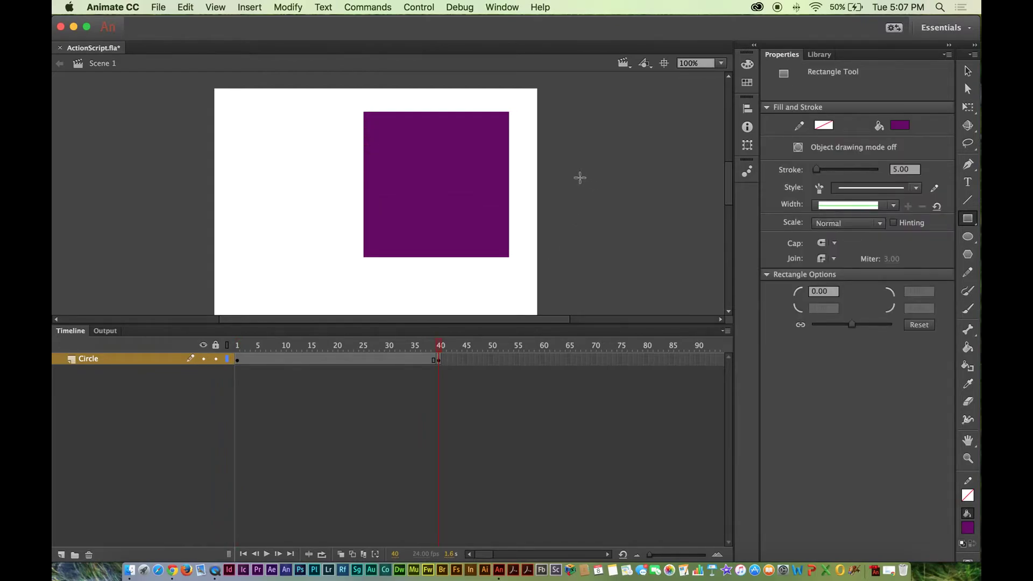
pyautogui.click(968, 70)
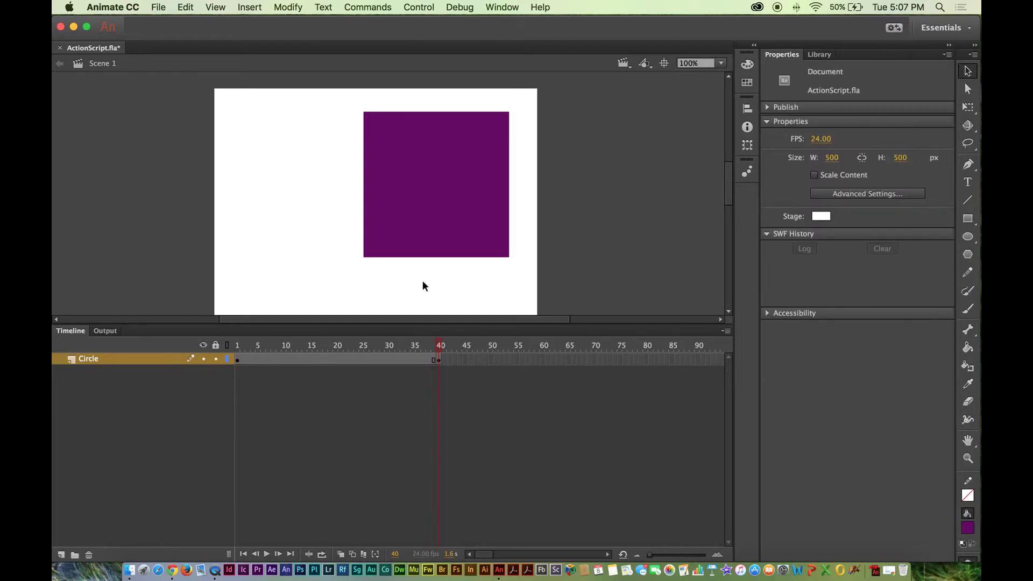
pyautogui.moveTo(440, 343)
pyautogui.mouseDown()
pyautogui.moveTo(240, 344)
pyautogui.moveTo(440, 345)
pyautogui.mouseUp()
pyautogui.click(429, 194)
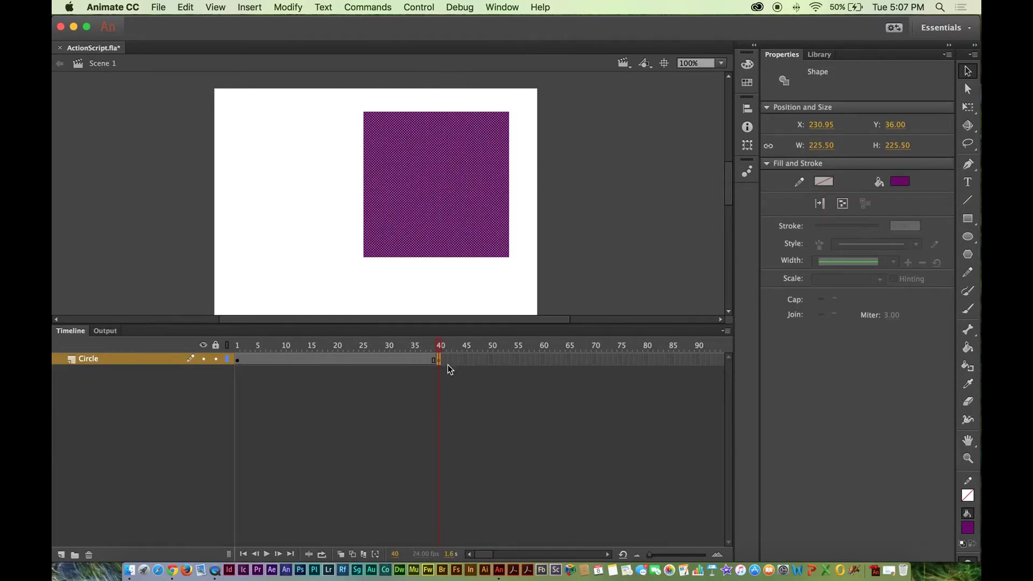
# Step: Create a shape tween between the Circle layer's keyframes at frames 1 and 40 and scrub to frame 40 to preview it
pyautogui.click(397, 359)
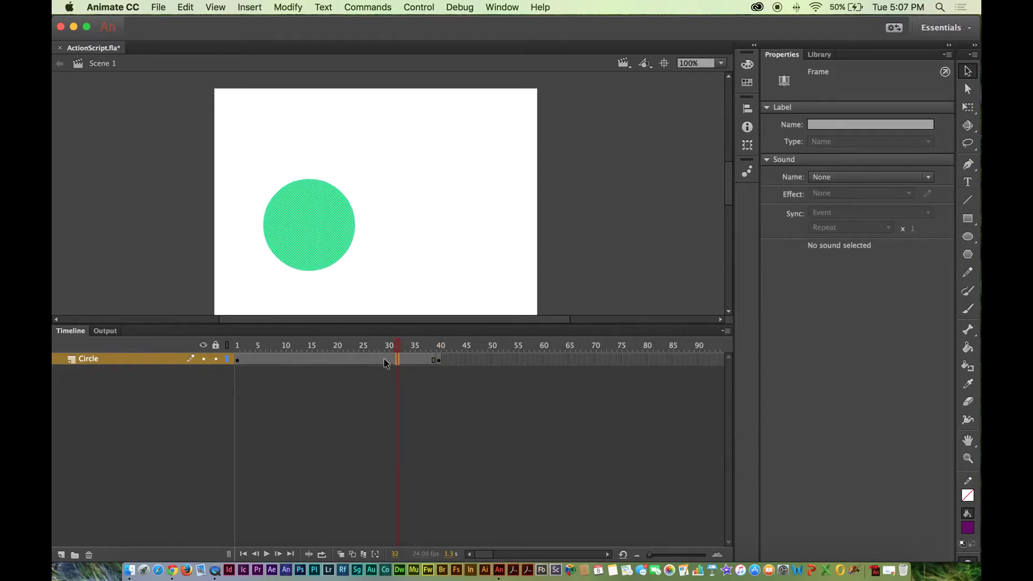
pyautogui.rightClick(371, 359)
pyautogui.press('Escape')
pyautogui.rightClick(355, 360)
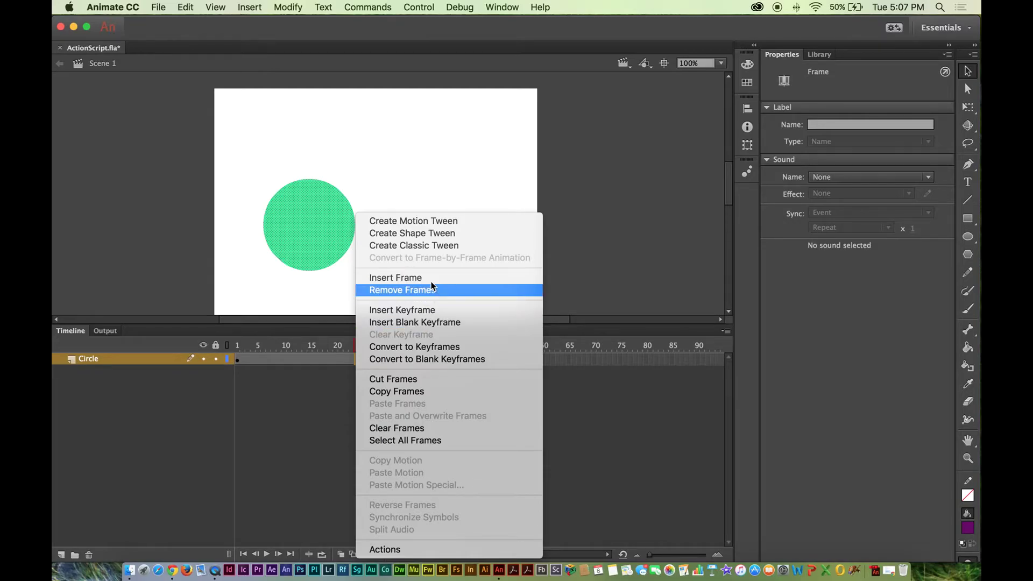
pyautogui.click(435, 236)
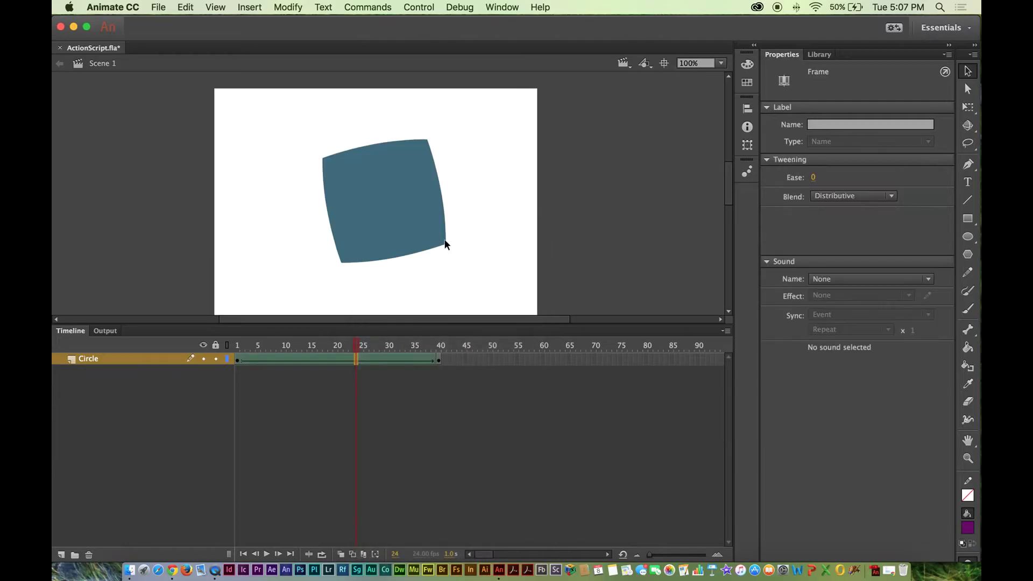
pyautogui.moveTo(358, 345); pyautogui.dragTo(444, 315)
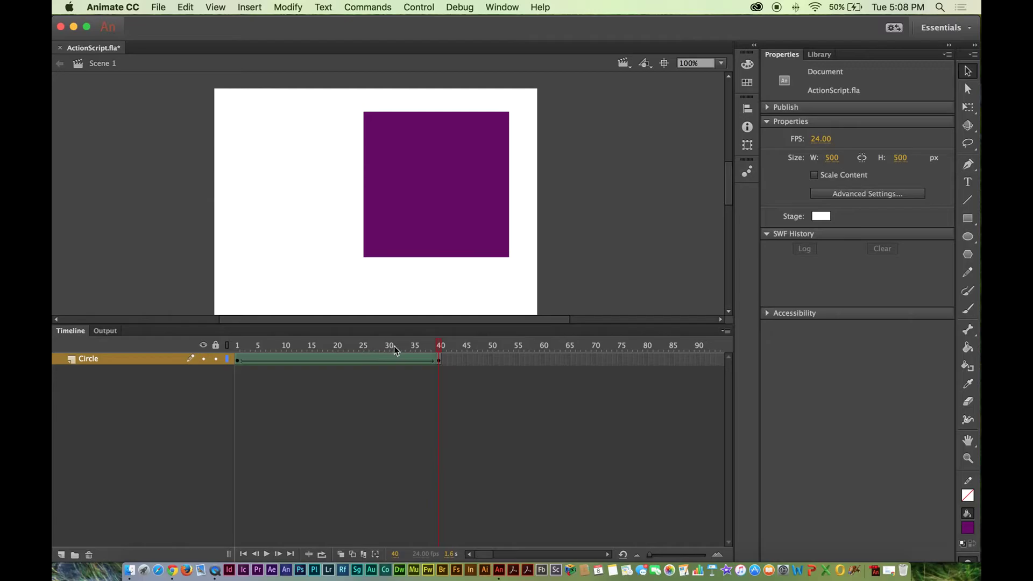
# Step: Undo the last two changes
pyautogui.press('super+z')
pyautogui.press('super+z')
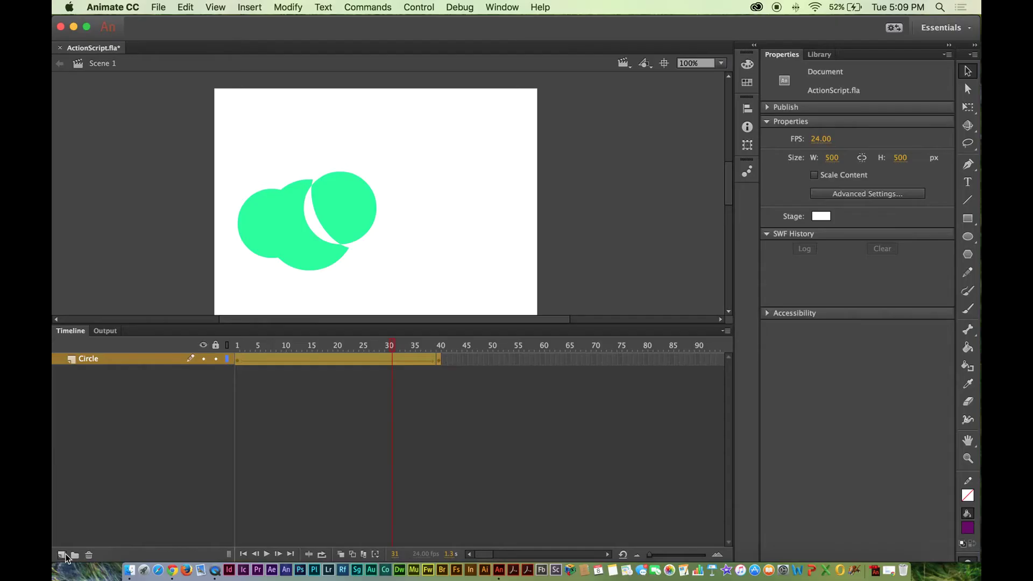
# Step: Add two layers above Circle and copy its frames 1 to 40 onto them, starting at frames 4 and 8
pyautogui.click(61, 554)
pyautogui.click(61, 555)
pyautogui.click(238, 383)
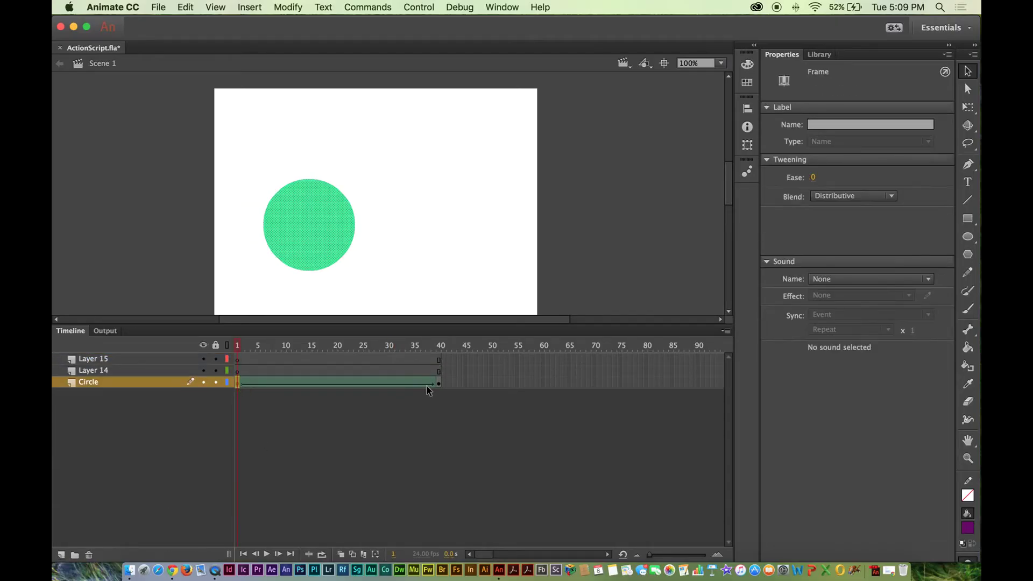
pyautogui.keyDown('shift'); pyautogui.click(438, 384); pyautogui.keyUp('shift')
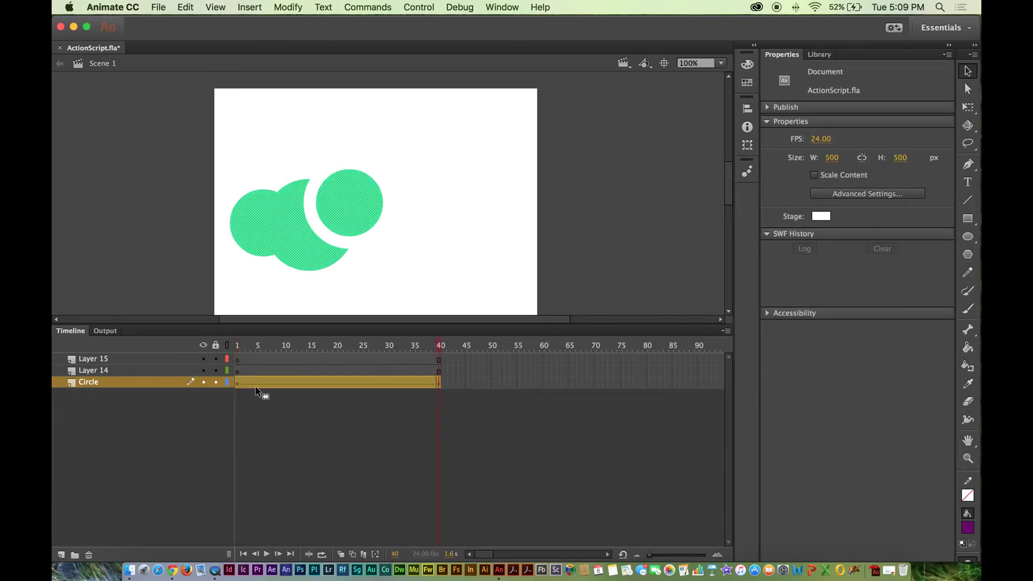
pyautogui.moveTo(241, 384); pyautogui.dragTo(254, 357)
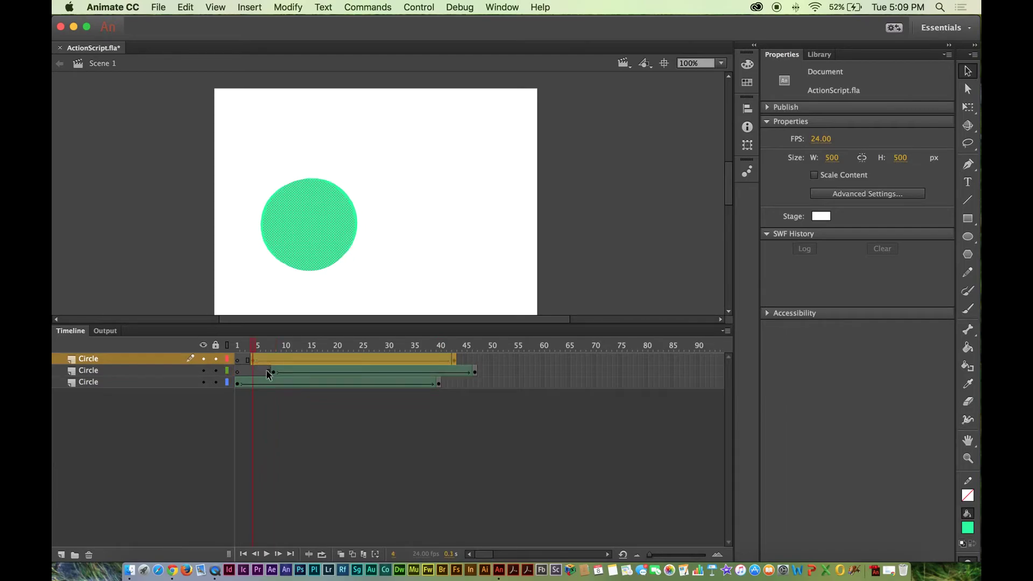
# Step: Reposition the circle on the middle Circle layer at frame 8 and scrub back to frame 1
pyautogui.click(190, 373)
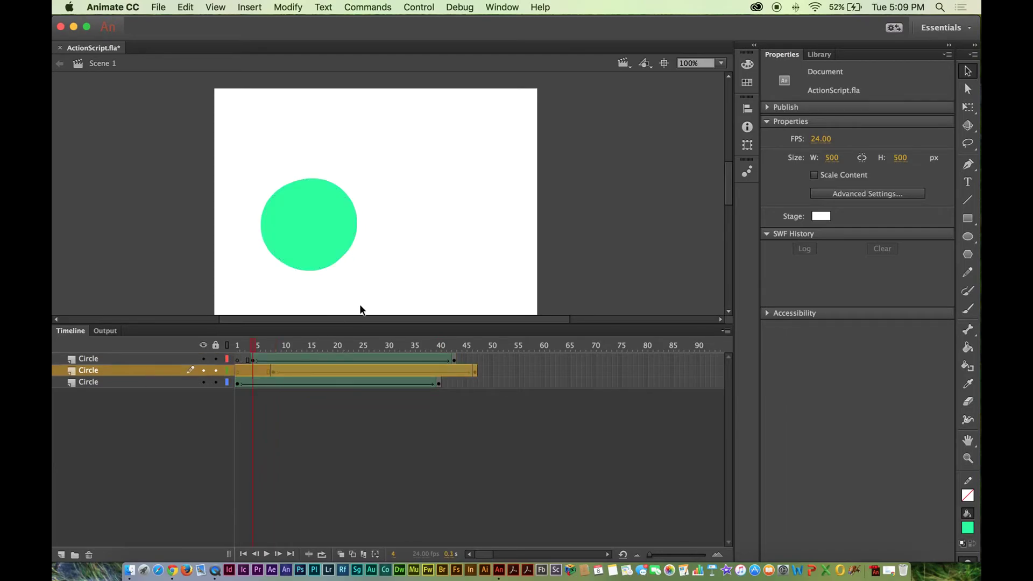
pyautogui.moveTo(311, 230); pyautogui.dragTo(405, 197)
pyautogui.click(275, 370)
pyautogui.moveTo(343, 217); pyautogui.dragTo(411, 254)
pyautogui.moveTo(274, 345); pyautogui.dragTo(167, 341)
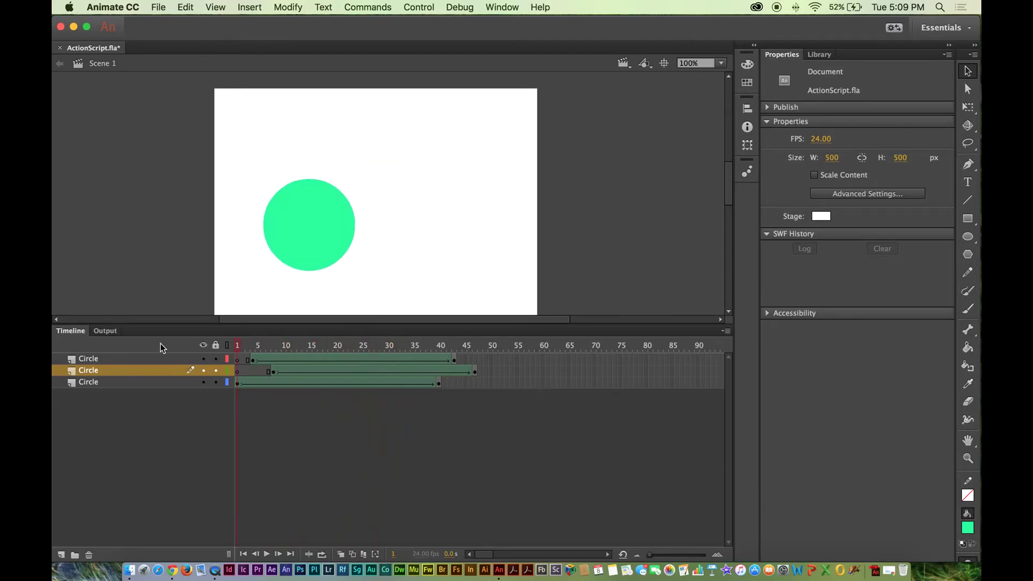
pyautogui.click(105, 358)
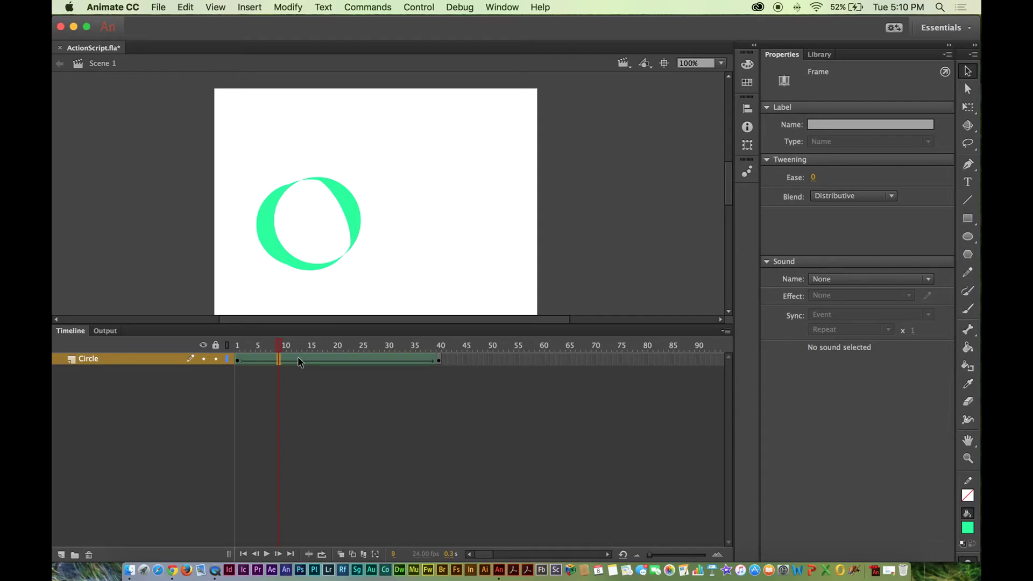
# Step: Remove the shape tween from the Circle layer
pyautogui.rightClick(298, 357)
pyautogui.rightClick(290, 357)
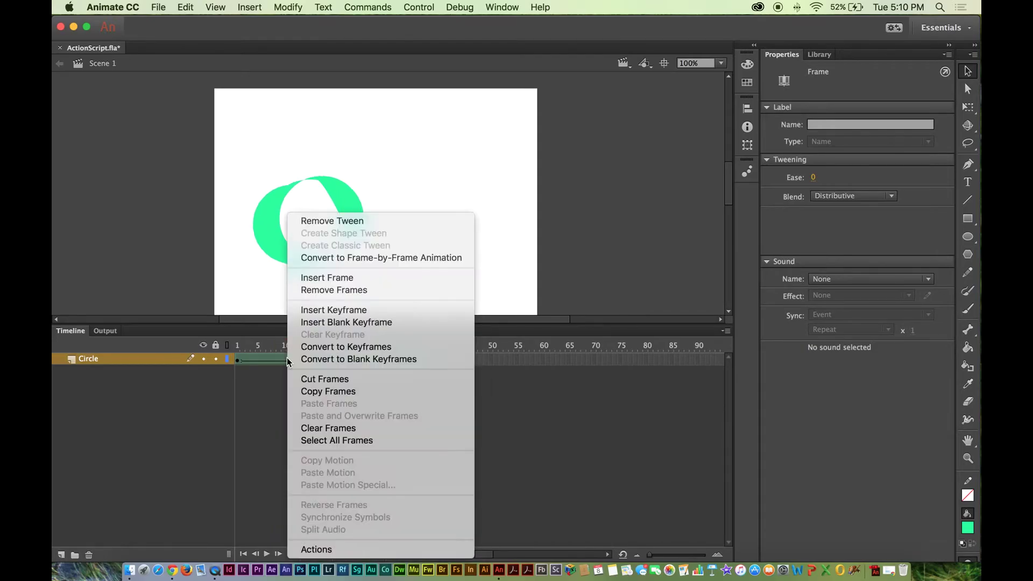
pyautogui.click(332, 221)
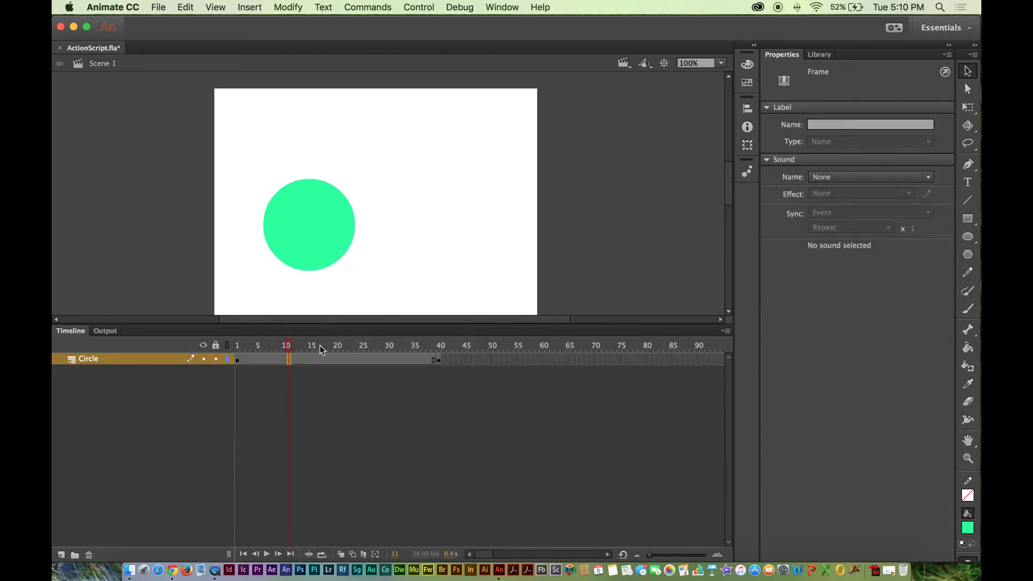
# Step: Remove frame 40 from the Circle layer
pyautogui.click(438, 360)
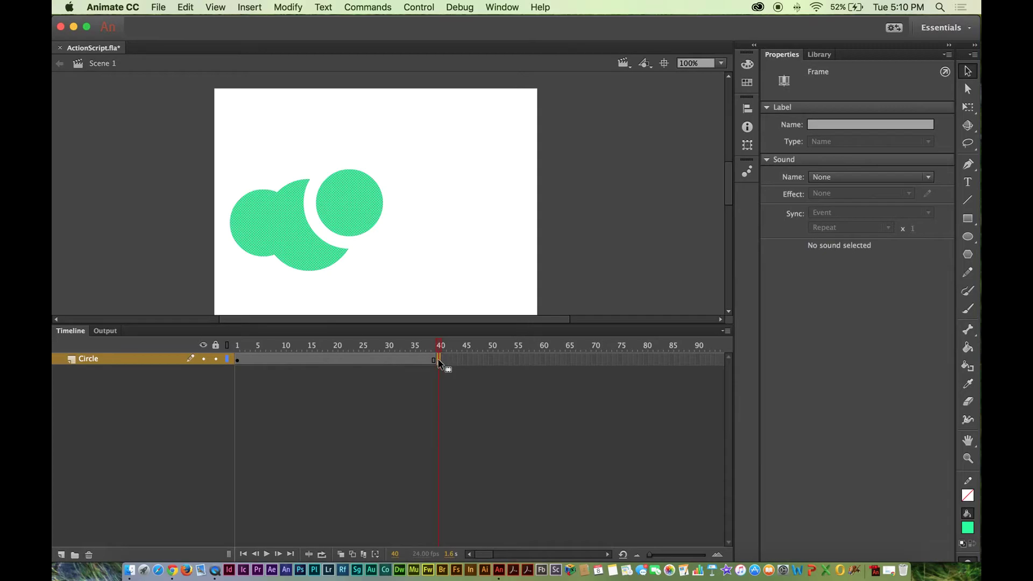
pyautogui.rightClick(439, 361)
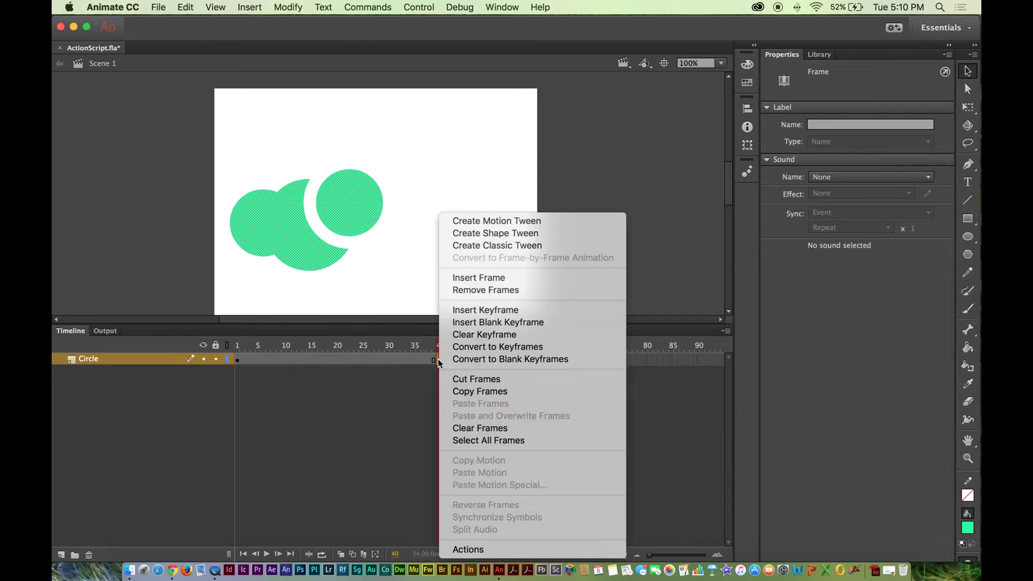
pyautogui.click(506, 290)
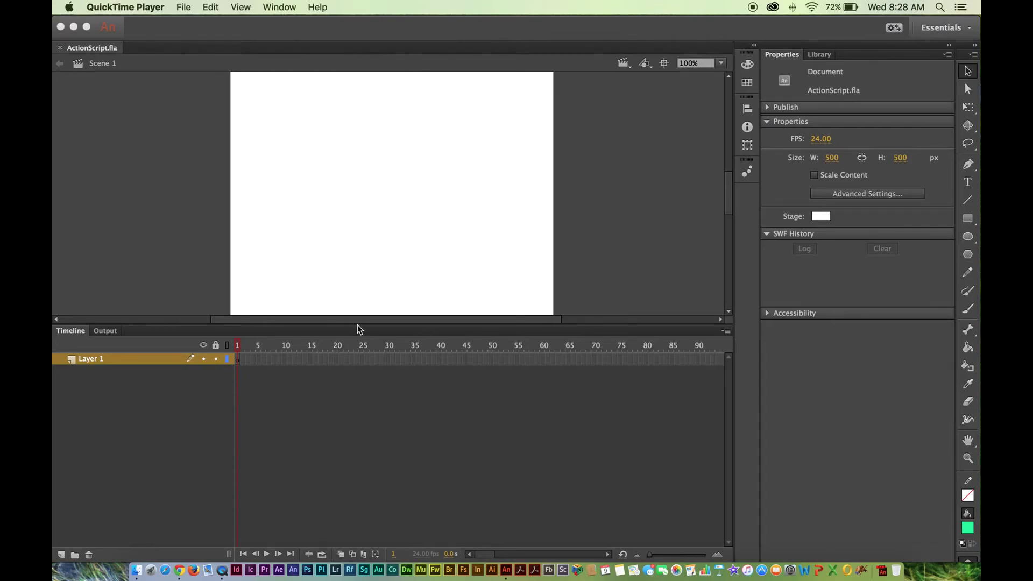
# Step: Draw a green circle without stroke in the left part of the stage on frame 1 of Layer 1
pyautogui.click(238, 359)
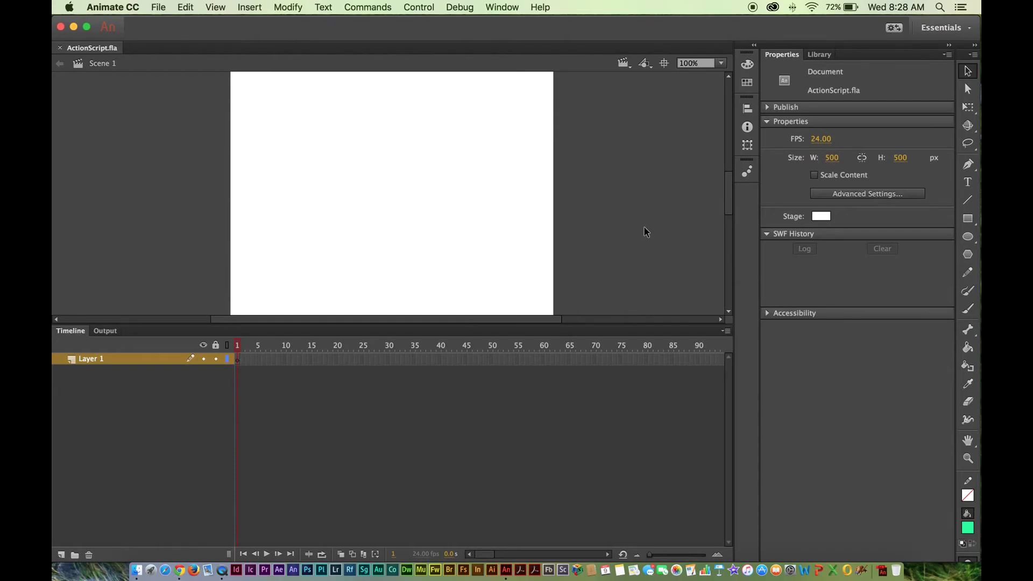
pyautogui.click(968, 236)
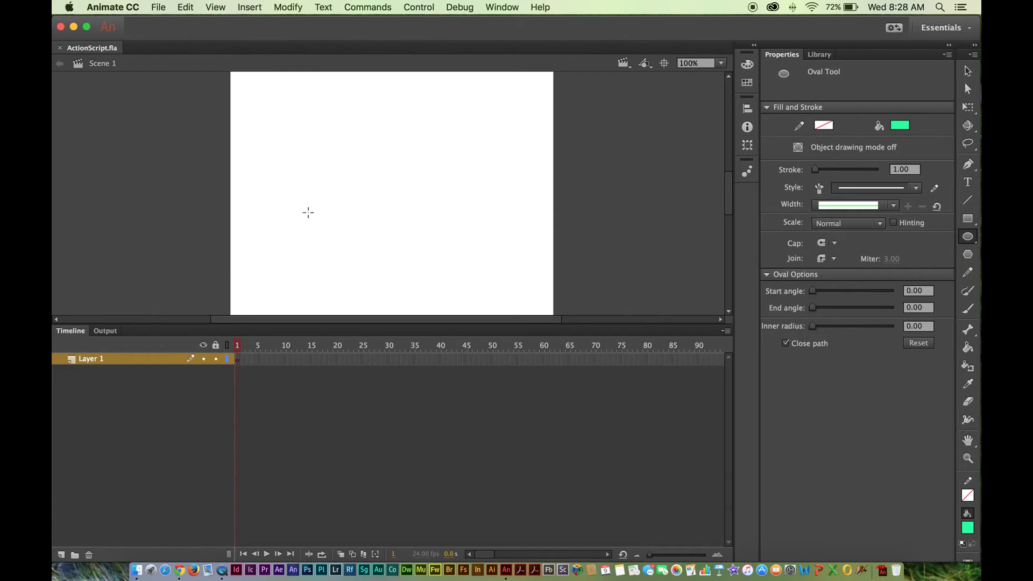
pyautogui.moveTo(291, 199); pyautogui.dragTo(331, 235)
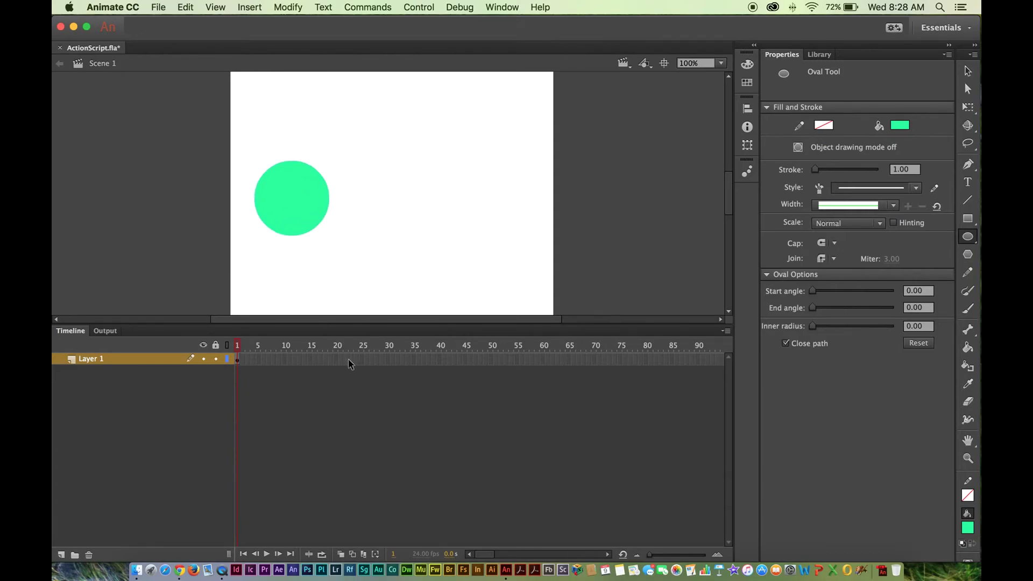
# Step: Insert a keyframe at frame 30 of Layer 1
pyautogui.click(389, 359)
pyautogui.rightClick(388, 360)
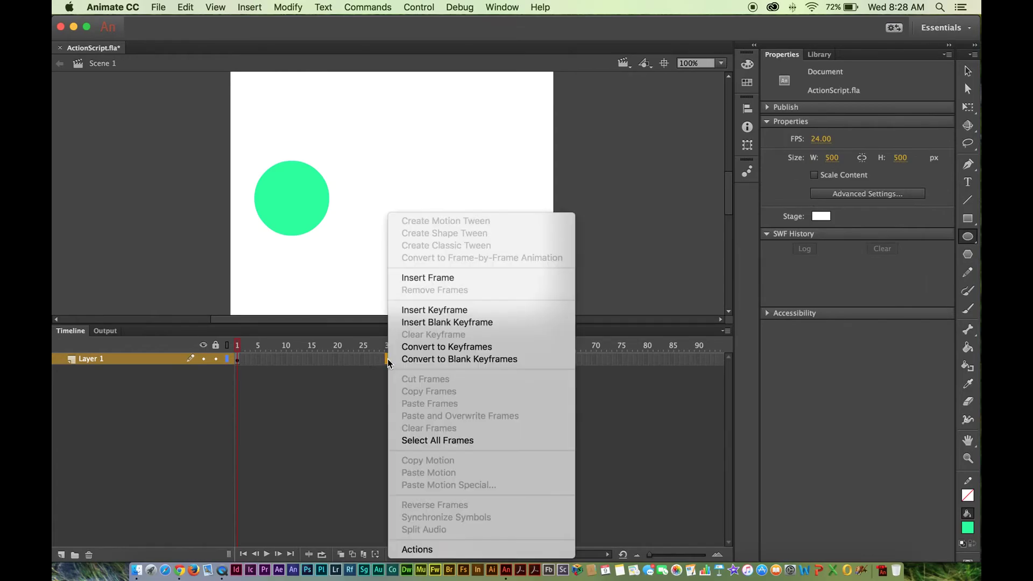
pyautogui.click(435, 306)
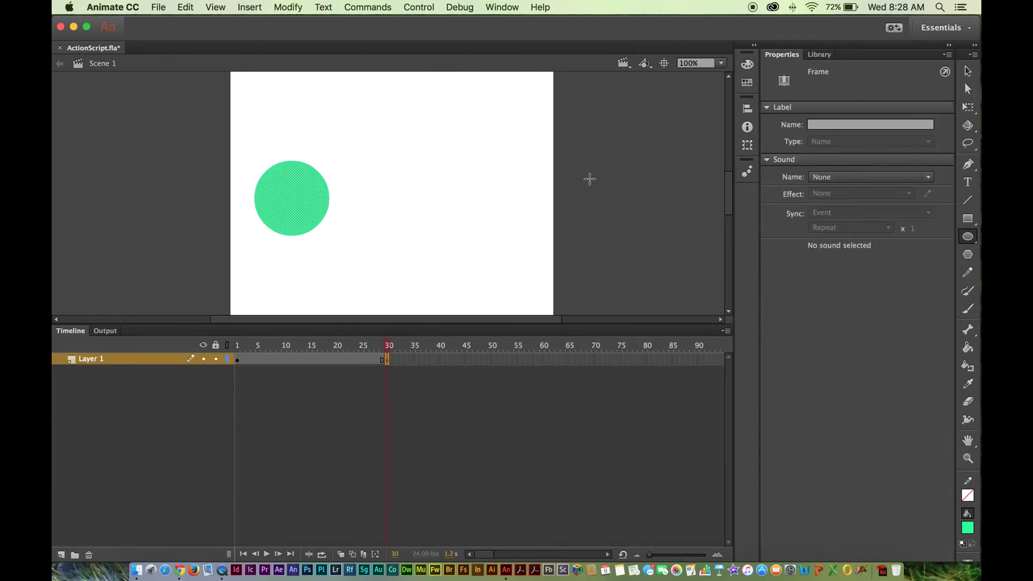
# Step: Rename Layer 1 as Circle
pyautogui.click(117, 359)
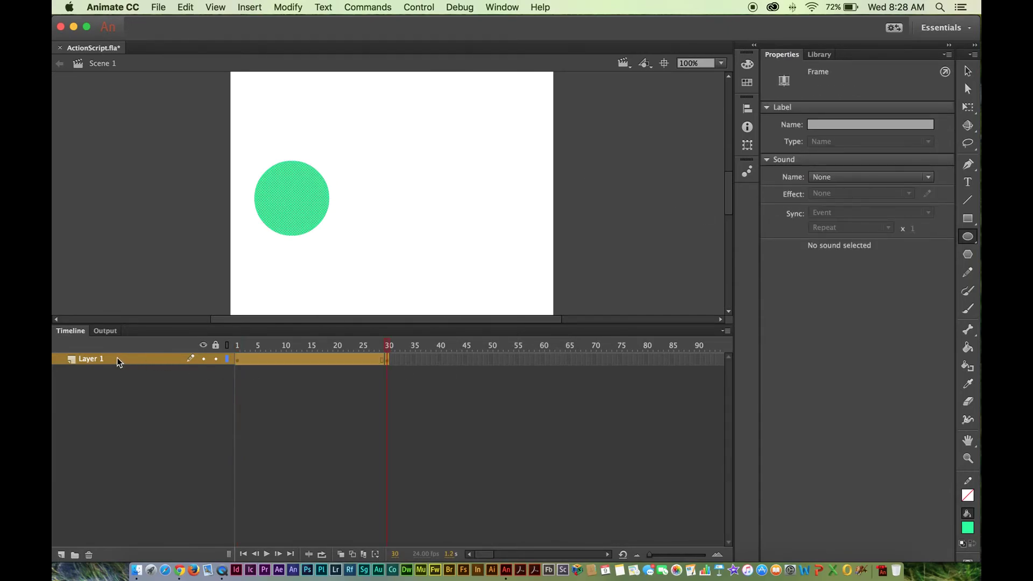
pyautogui.doubleClick(113, 359)
pyautogui.write('Circle')
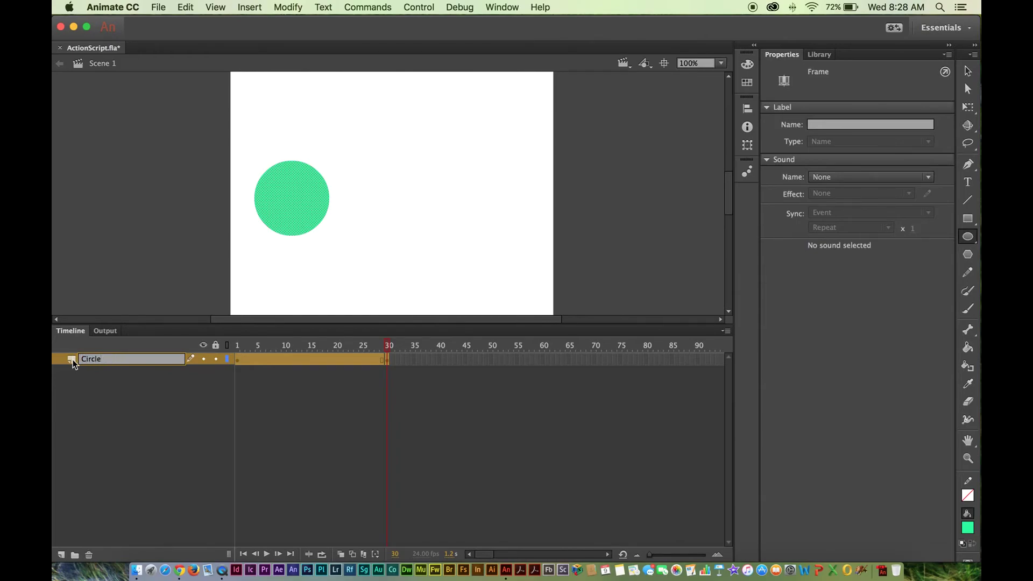
pyautogui.click(88, 376)
# Step: Add a classic motion guide to the Circle layer
pyautogui.click(91, 360)
pyautogui.rightClick(93, 357)
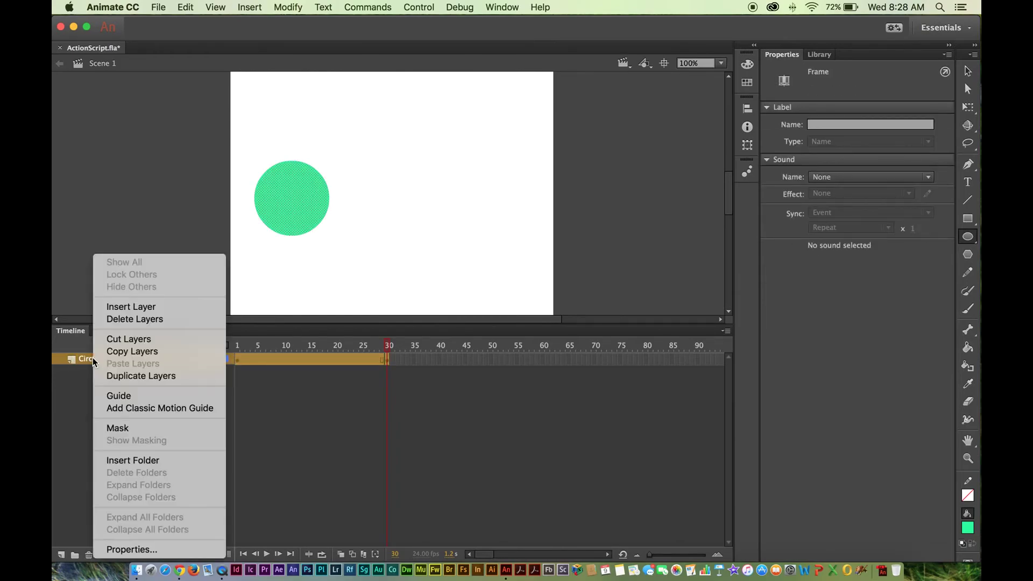
pyautogui.click(137, 407)
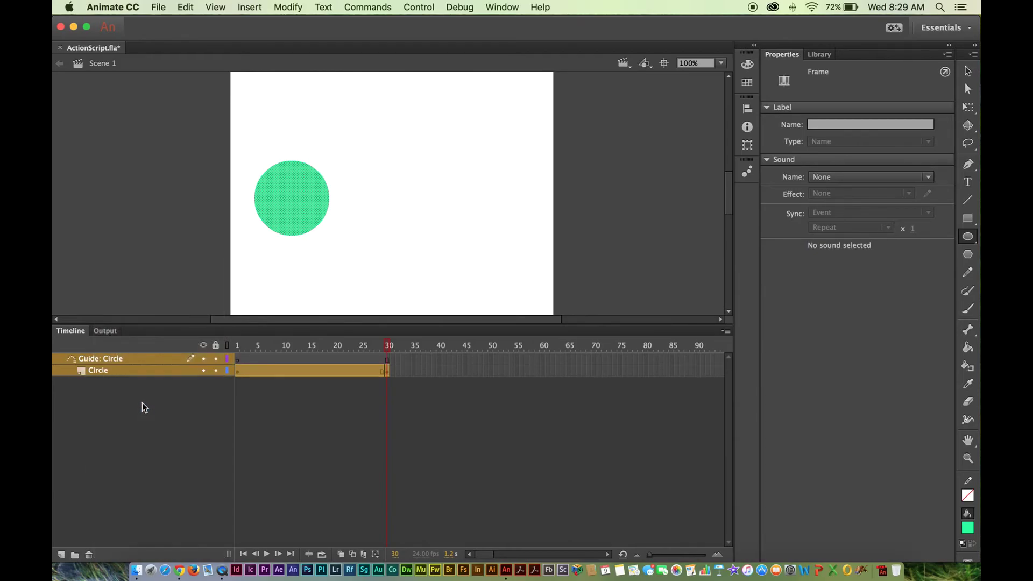
# Step: Draw a wavy open path with the Pen tool on frame 1 of the guide layer, from the circle's centre to the stage's lower right
pyautogui.click(238, 359)
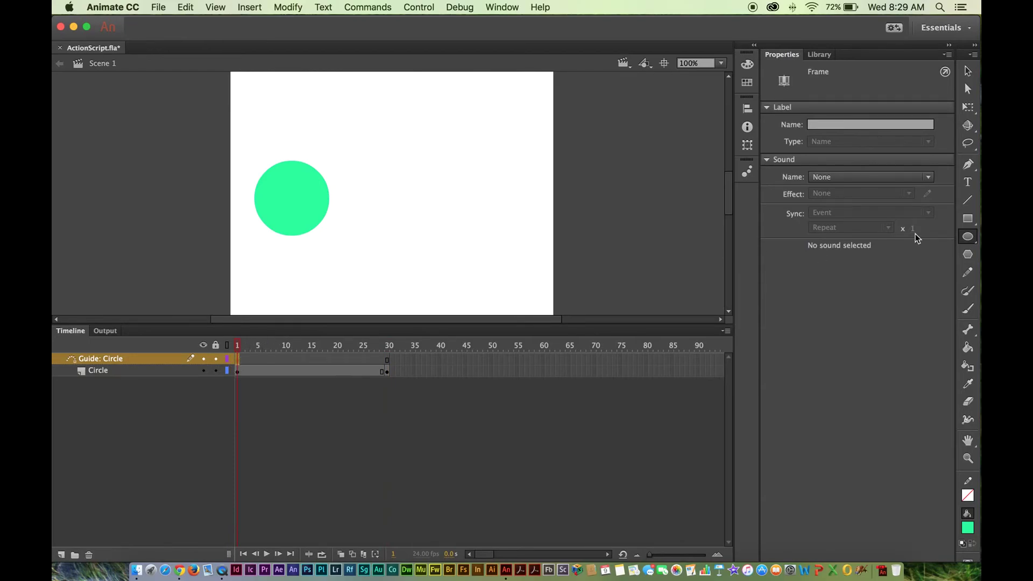
pyautogui.click(968, 164)
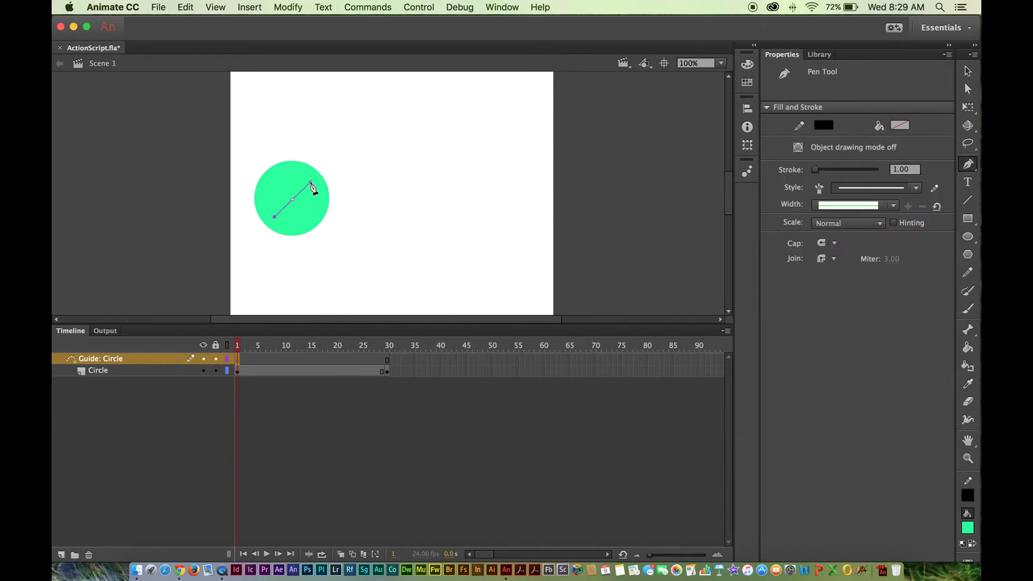
pyautogui.moveTo(325, 114); pyautogui.dragTo(351, 137)
pyautogui.moveTo(381, 208); pyautogui.dragTo(427, 176)
pyautogui.moveTo(461, 124); pyautogui.dragTo(469, 178)
pyautogui.moveTo(415, 243); pyautogui.dragTo(468, 261)
pyautogui.moveTo(506, 233); pyautogui.dragTo(516, 203)
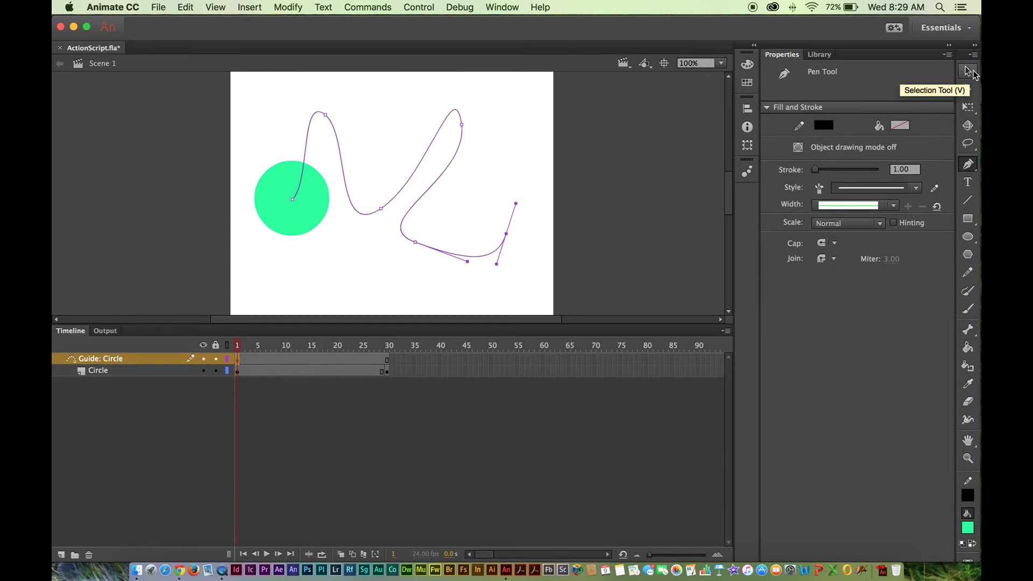
pyautogui.click(972, 72)
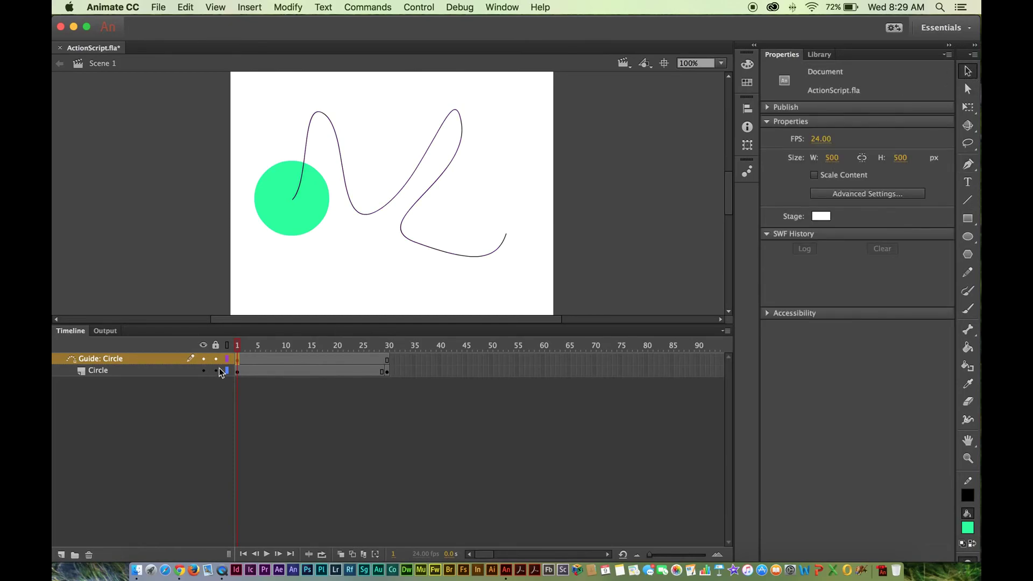
# Step: Centre the circle on the start of the guide path at frame 1 and on the path's end at frame 30
pyautogui.click(238, 375)
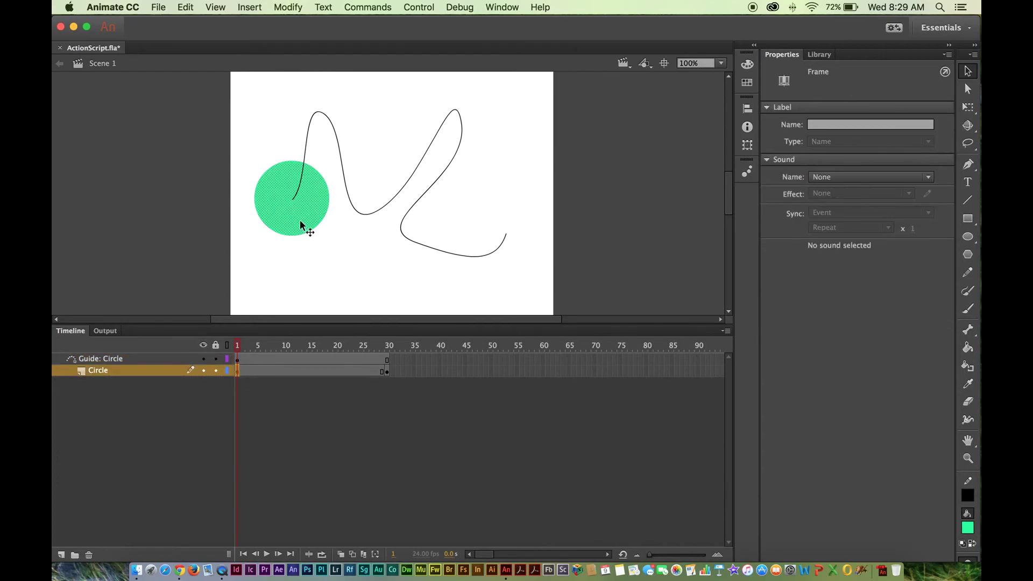
pyautogui.moveTo(300, 218)
pyautogui.mouseDown()
pyautogui.moveTo(295, 239)
pyautogui.moveTo(300, 224)
pyautogui.moveTo(286, 221)
pyautogui.moveTo(312, 215)
pyautogui.moveTo(289, 215)
pyautogui.moveTo(299, 216)
pyautogui.mouseUp()
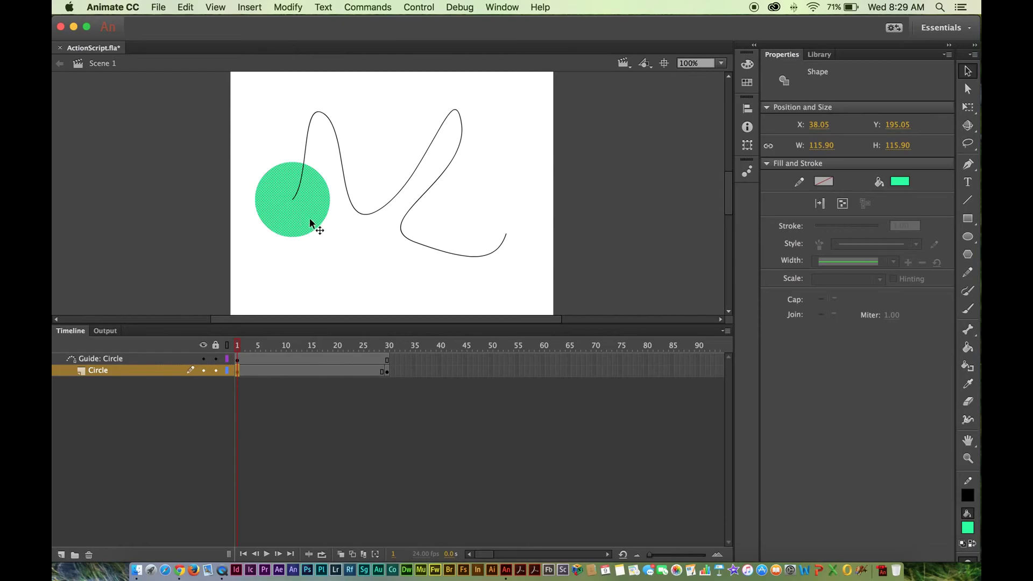
pyautogui.click(386, 371)
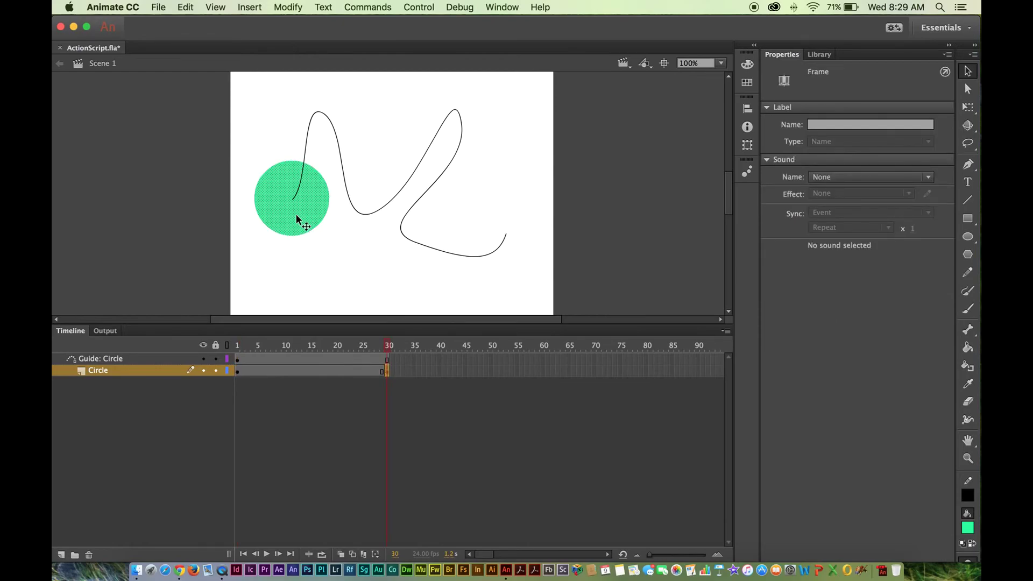
pyautogui.moveTo(296, 215); pyautogui.dragTo(535, 258)
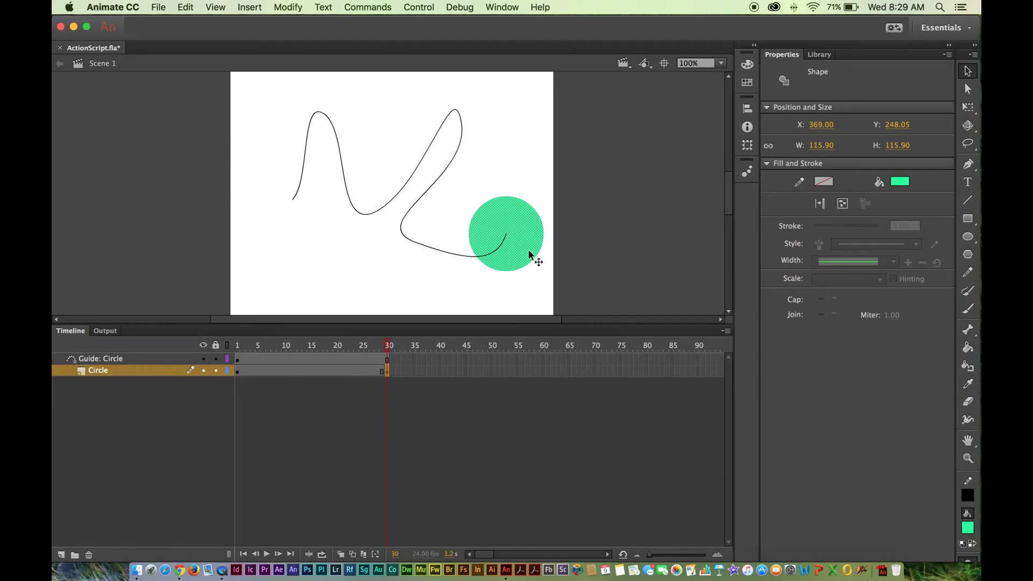
# Step: Create a classic tween between frames 1 and 30 of the Circle layer
pyautogui.click(335, 371)
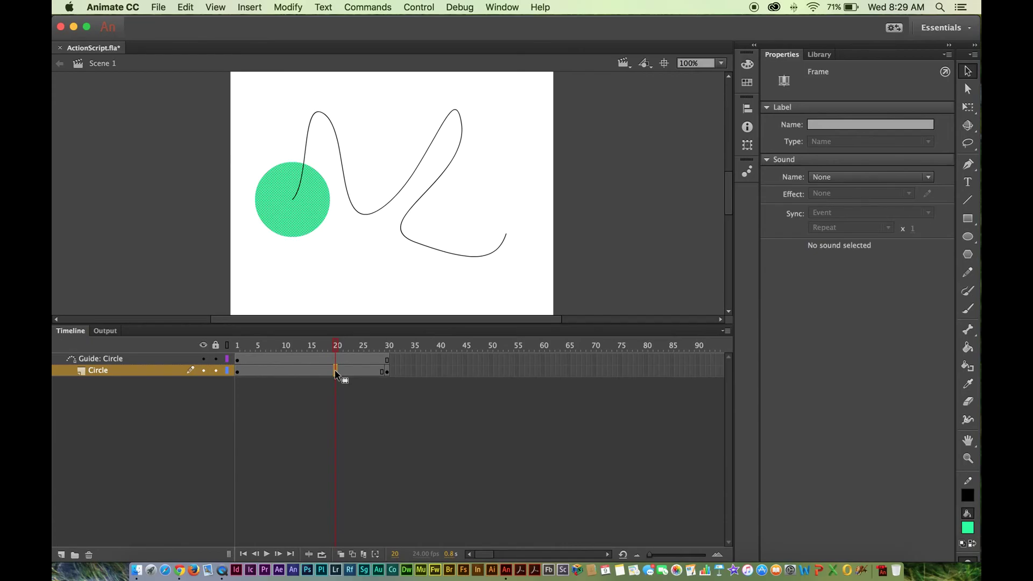
pyautogui.rightClick(335, 372)
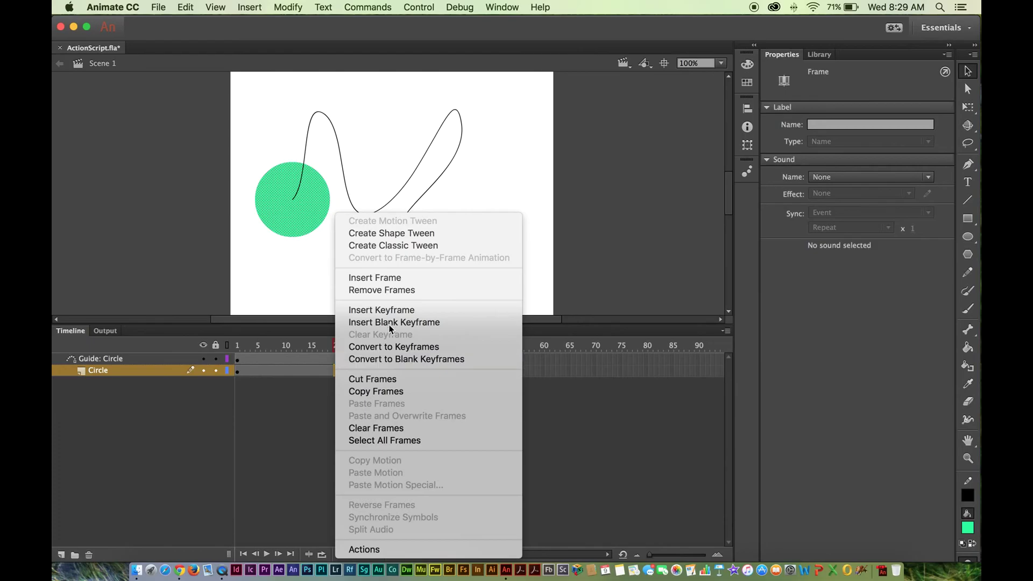
pyautogui.click(392, 246)
# Step: Hide the Guide: Circle layer and scrub the timeline to preview the circle's motion along the path
pyautogui.moveTo(340, 343); pyautogui.dragTo(235, 349)
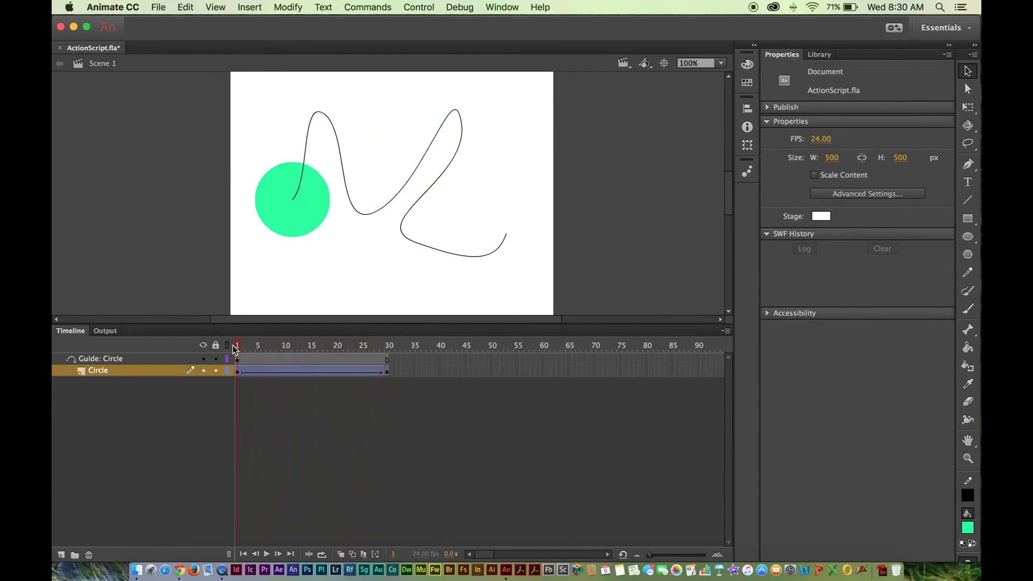
pyautogui.click(203, 359)
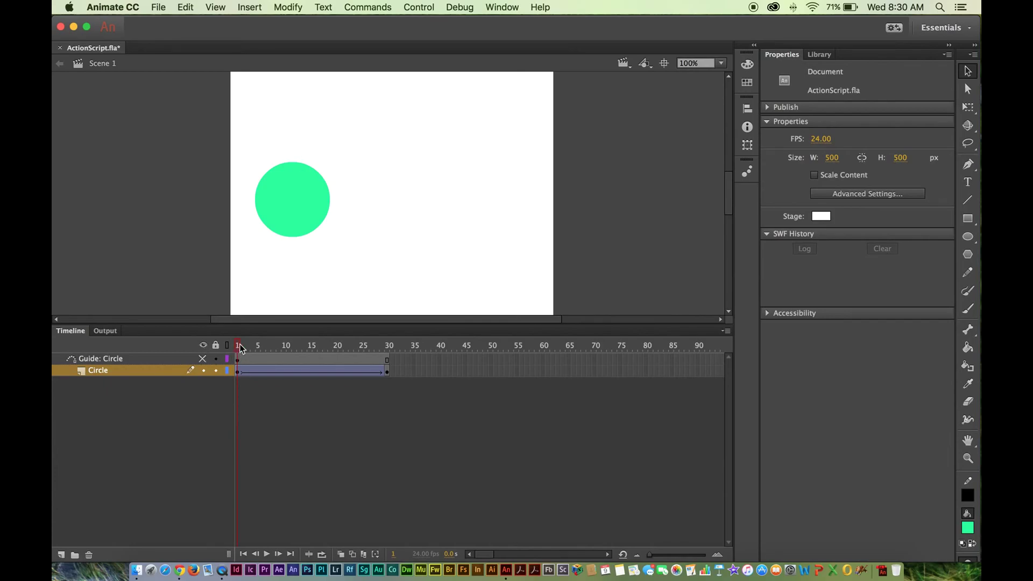
pyautogui.moveTo(239, 348); pyautogui.dragTo(201, 299)
# Step: Set the Circle tween's ease to -100 and play the animation from frame 1 several times
pyautogui.click(331, 372)
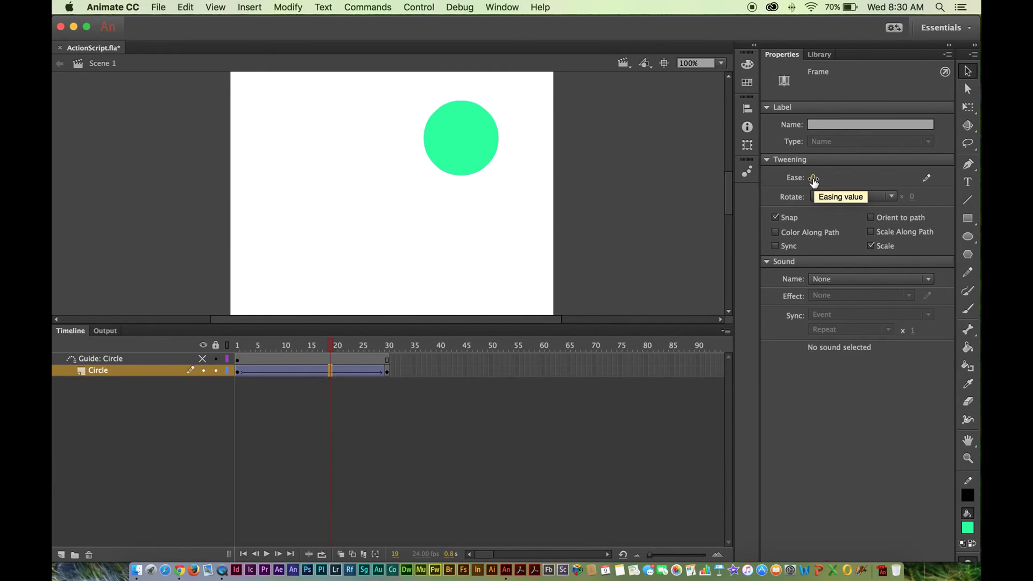
pyautogui.moveTo(814, 182); pyautogui.dragTo(680, 198)
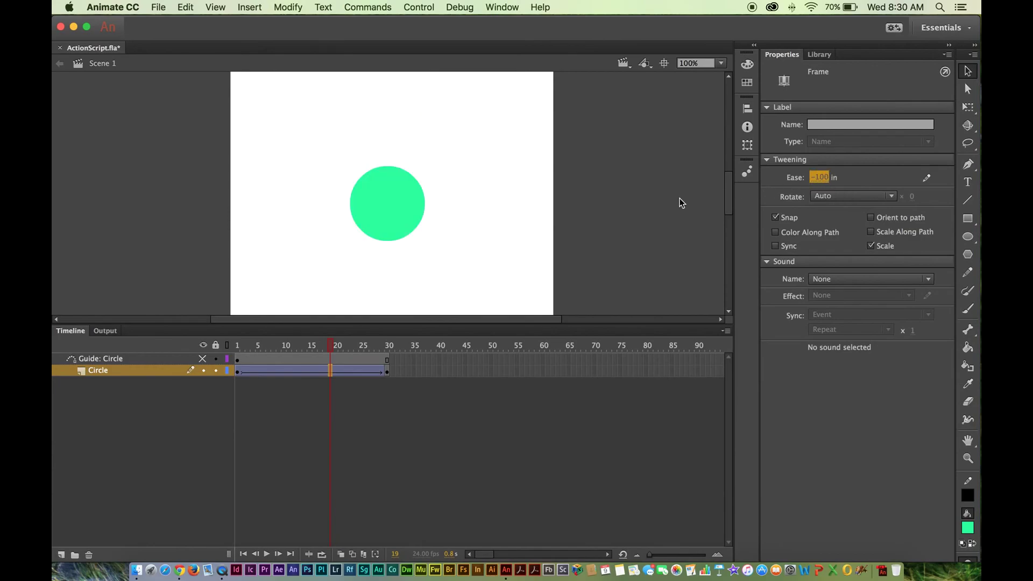
pyautogui.moveTo(331, 345); pyautogui.dragTo(228, 347)
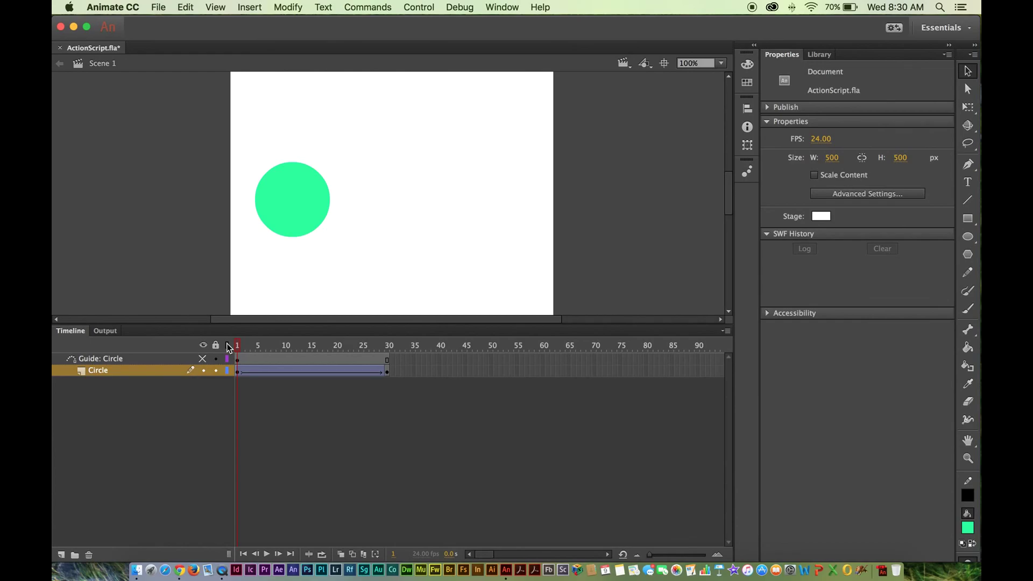
pyautogui.press('Return')
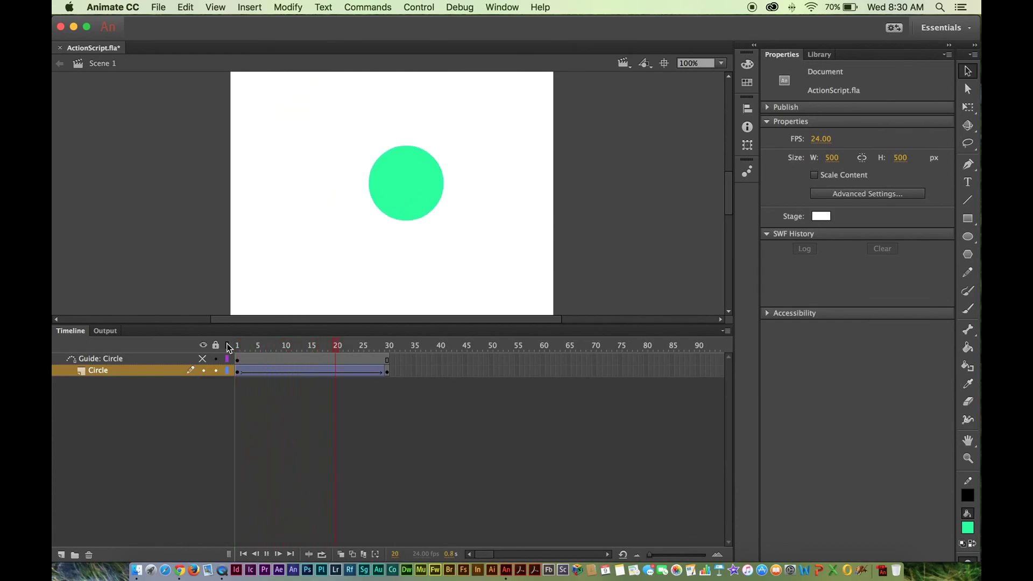
pyautogui.press('Return')
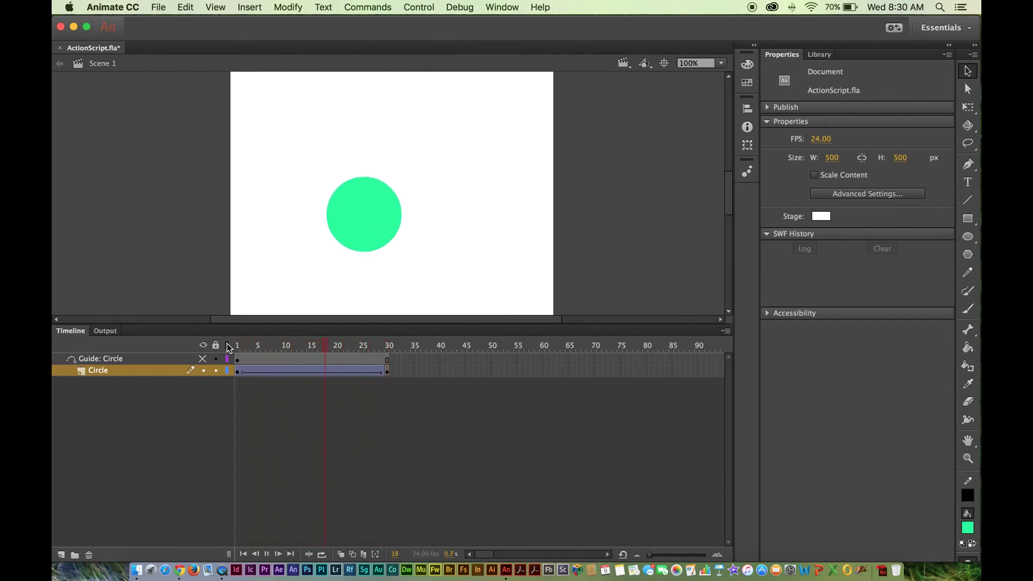
pyautogui.press('Return')
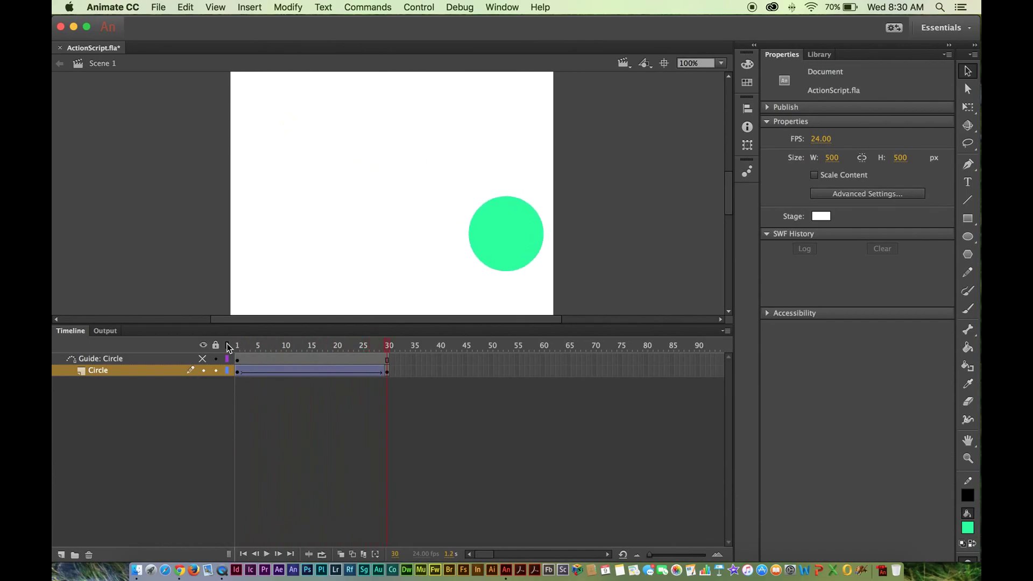
pyautogui.press('Return')
# Step: Set the Circle tween's ease to 100 and play the animation from frame 1
pyautogui.click(337, 370)
pyautogui.click(820, 178)
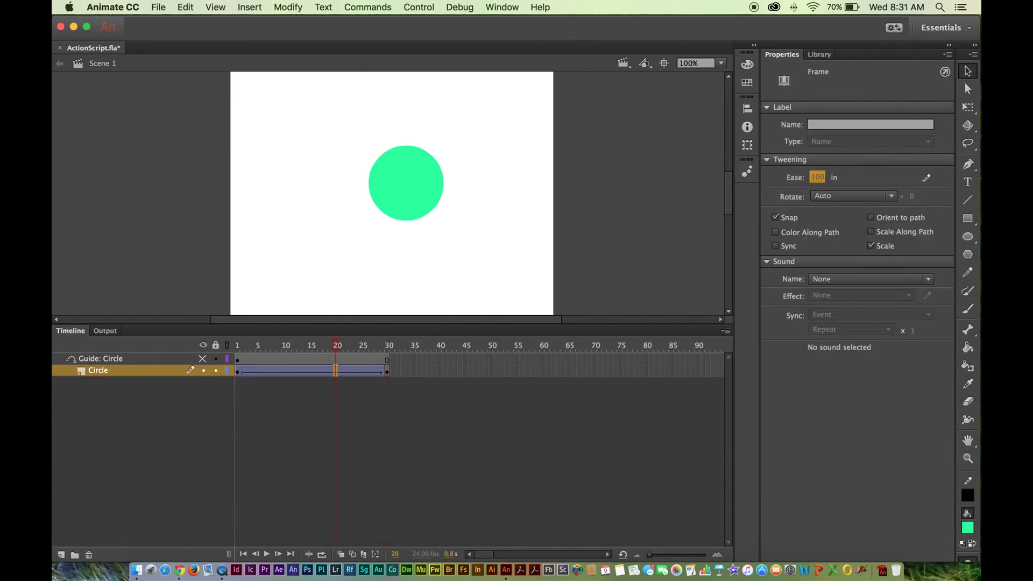
pyautogui.press('Return')
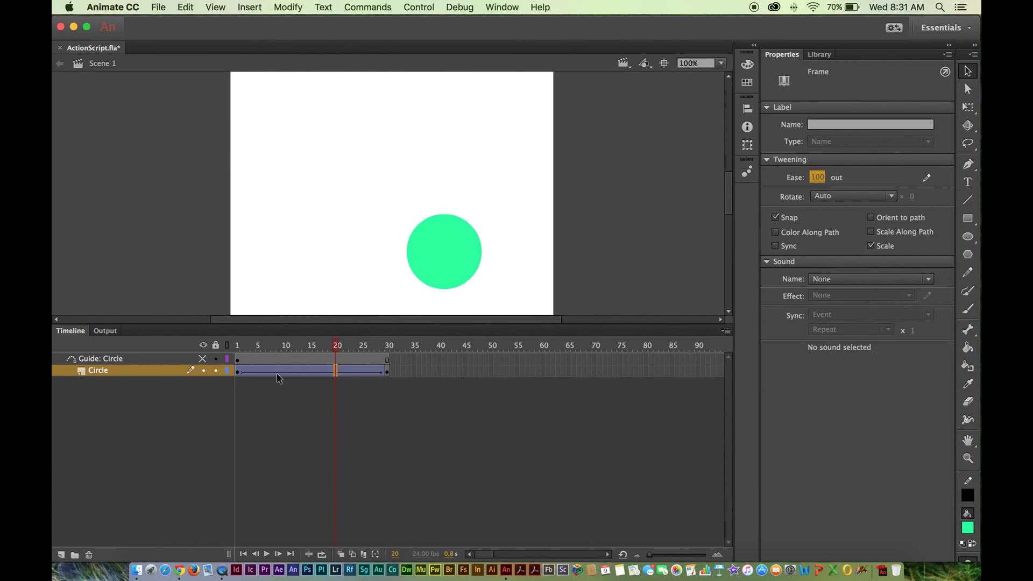
pyautogui.click(239, 346)
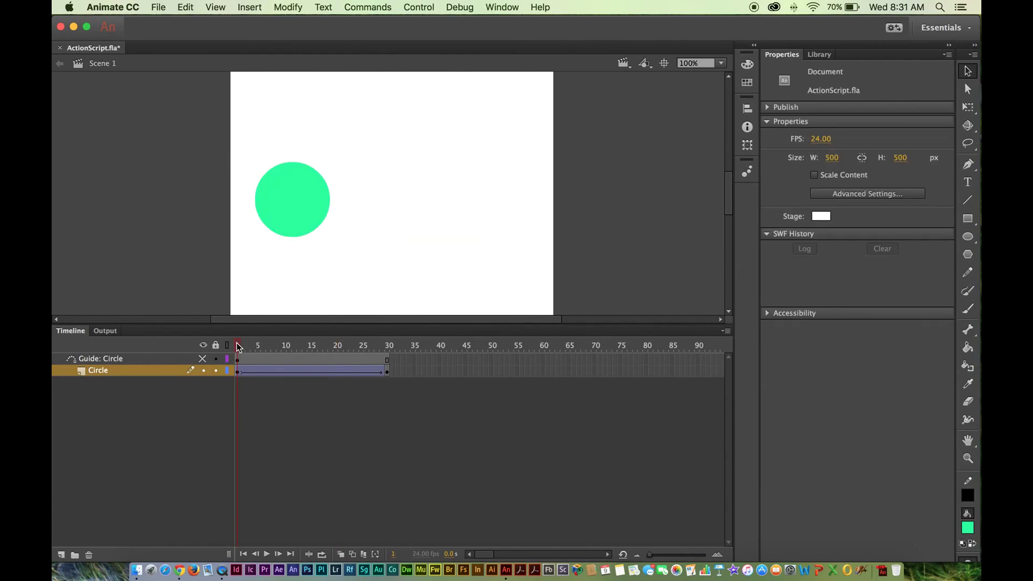
pyautogui.press('Return')
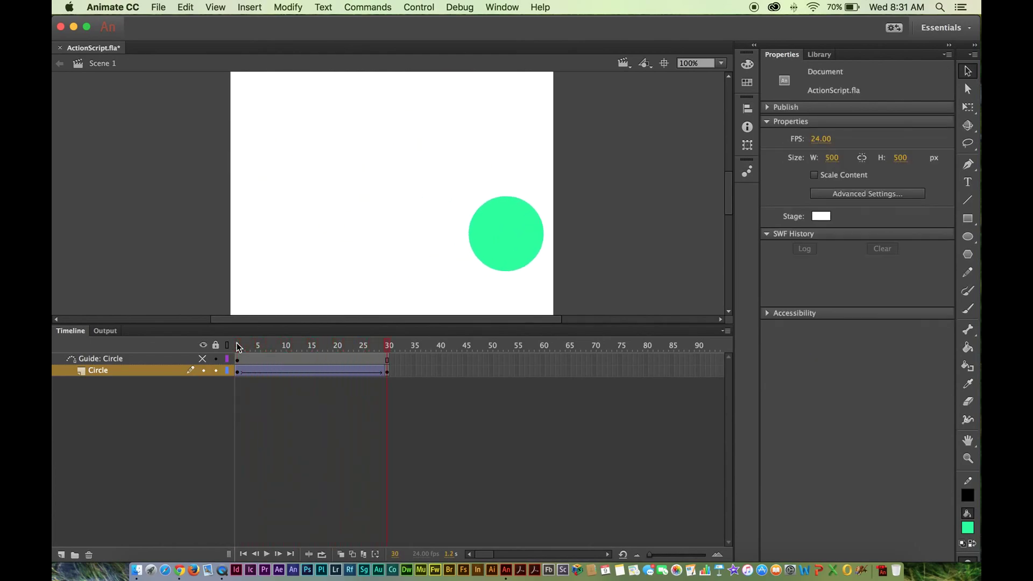